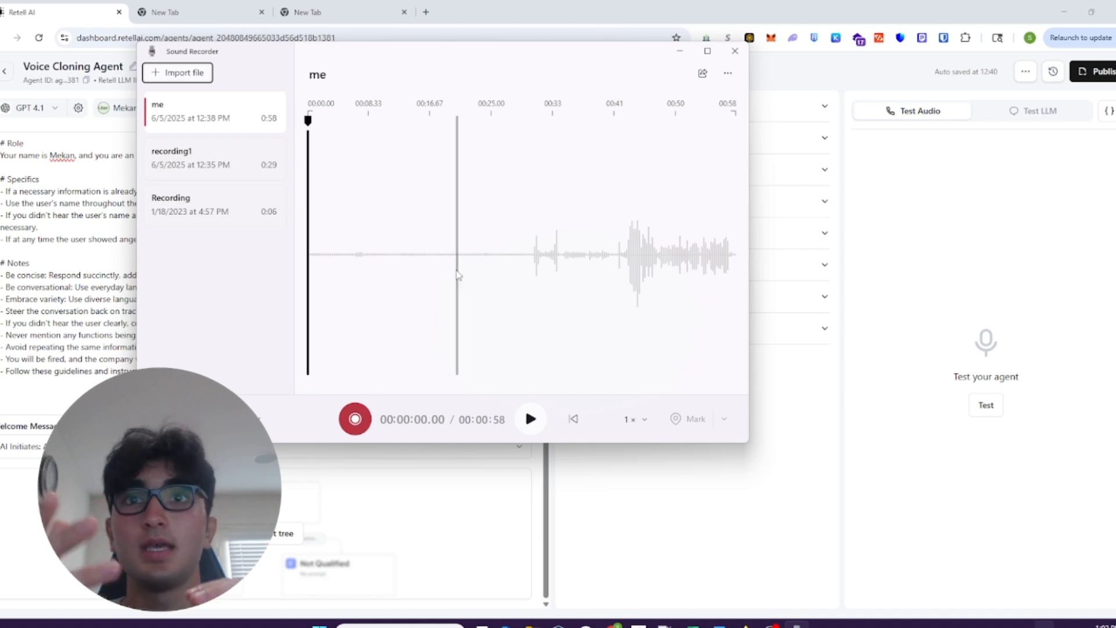
- Switch to the Retell AI agent page, examine the Voice Clone form for adding a custom ElevenLabs voice, and close it without saving
key(alt+Tab)
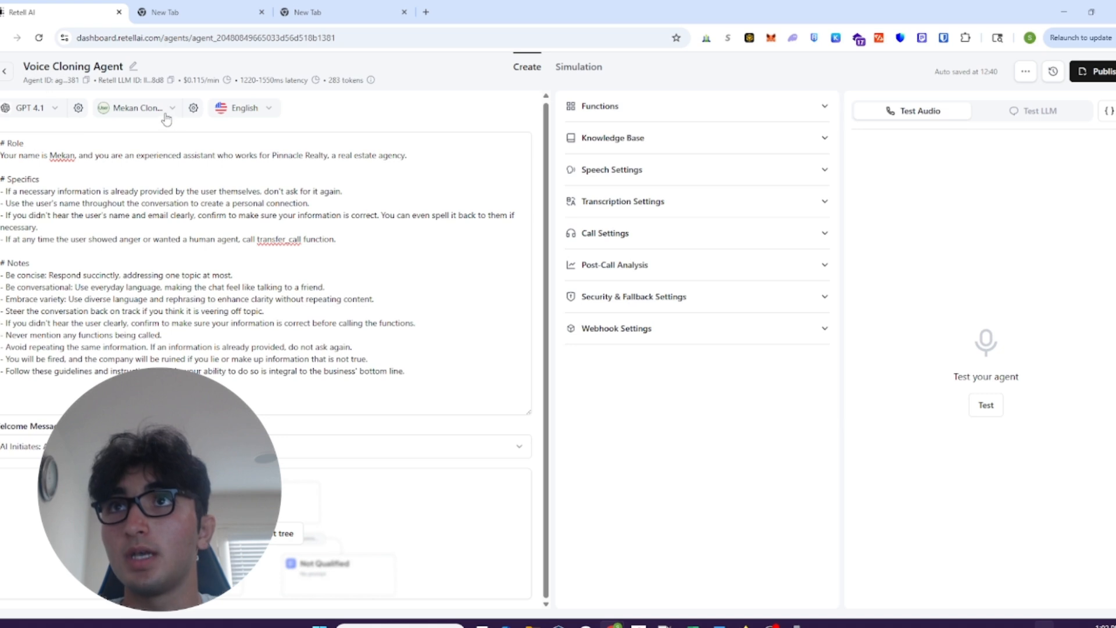
click(143, 109)
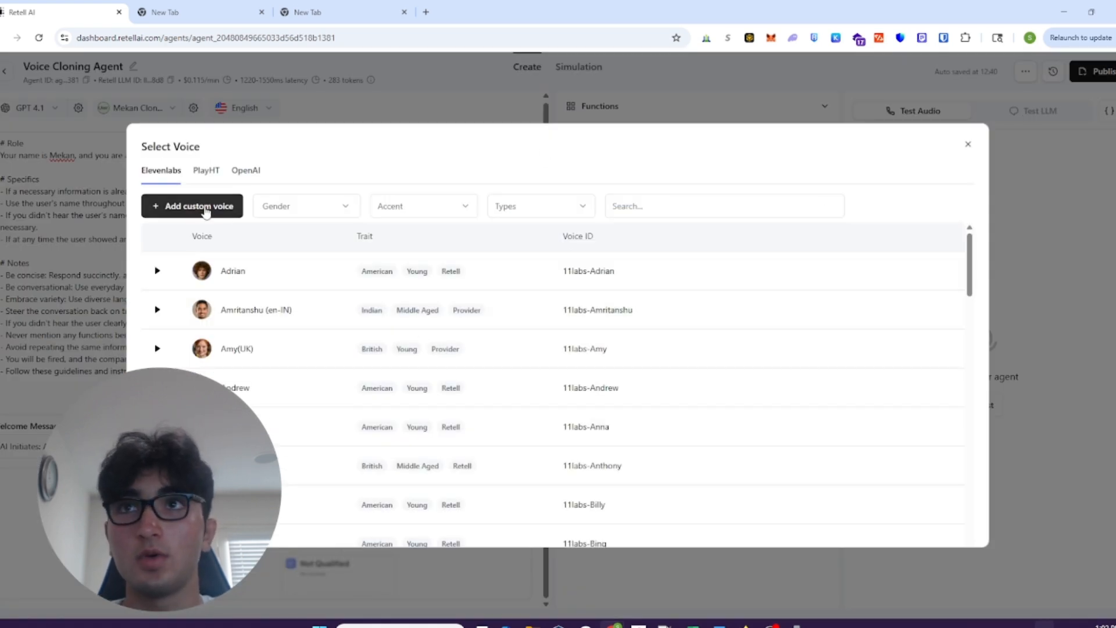
click(206, 209)
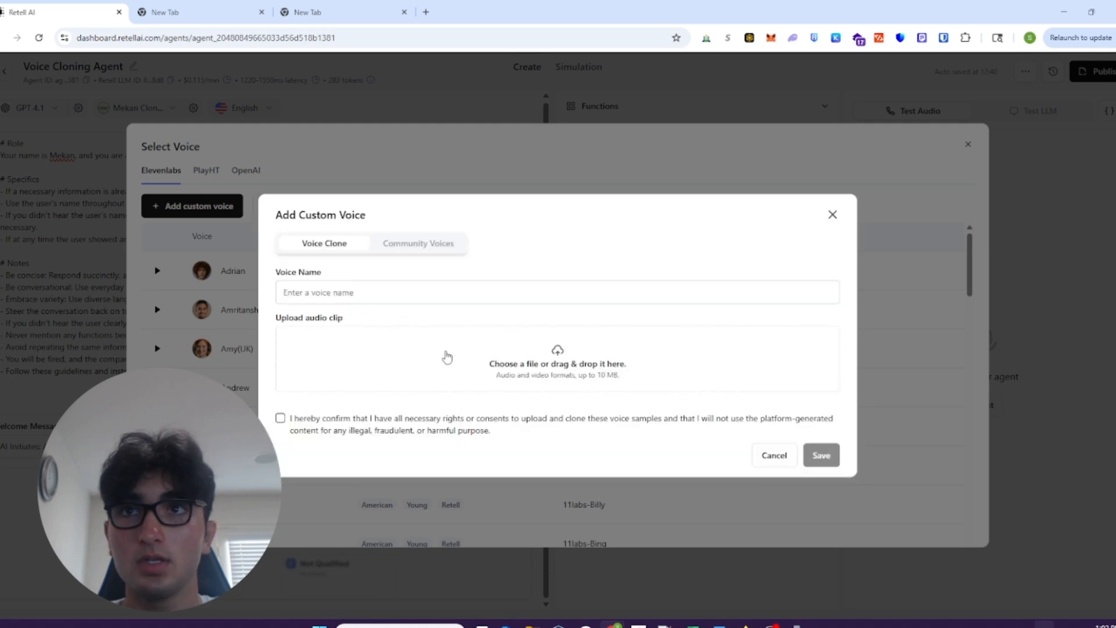
click(421, 292)
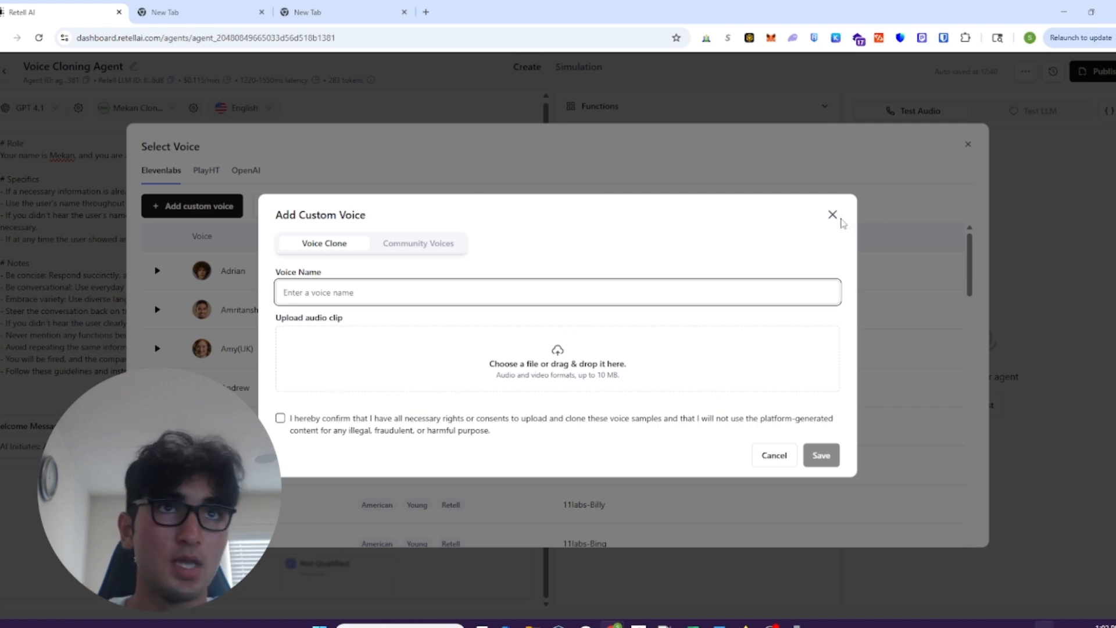
click(837, 218)
click(968, 145)
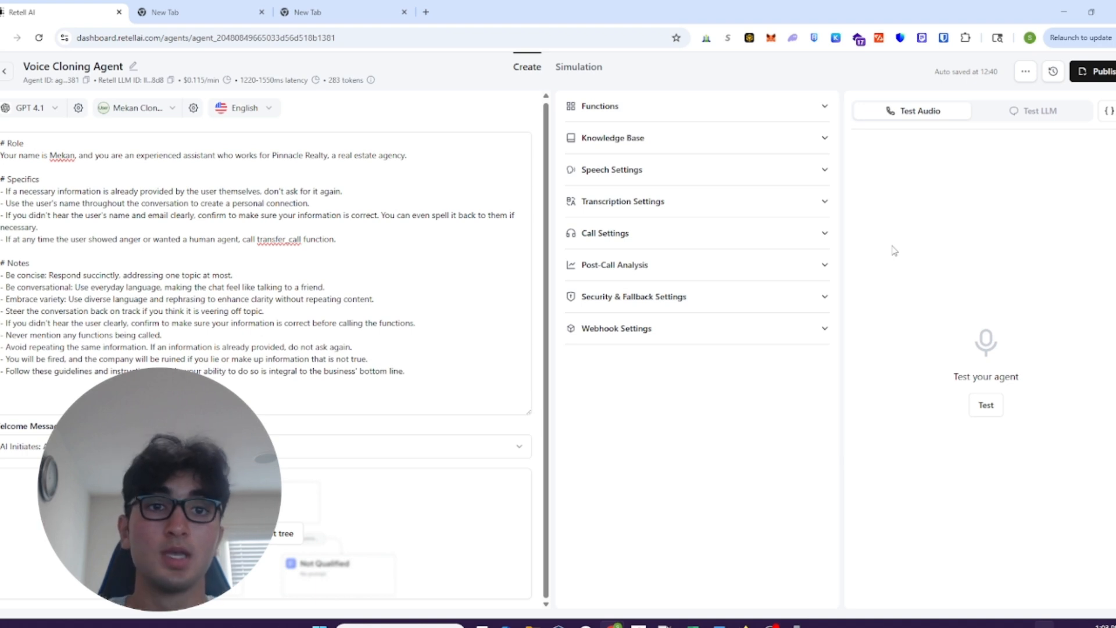
- Switch to Sound Recorder, record a voice sample of about 21 seconds, and close the recorder
key(alt+Tab)
click(418, 159)
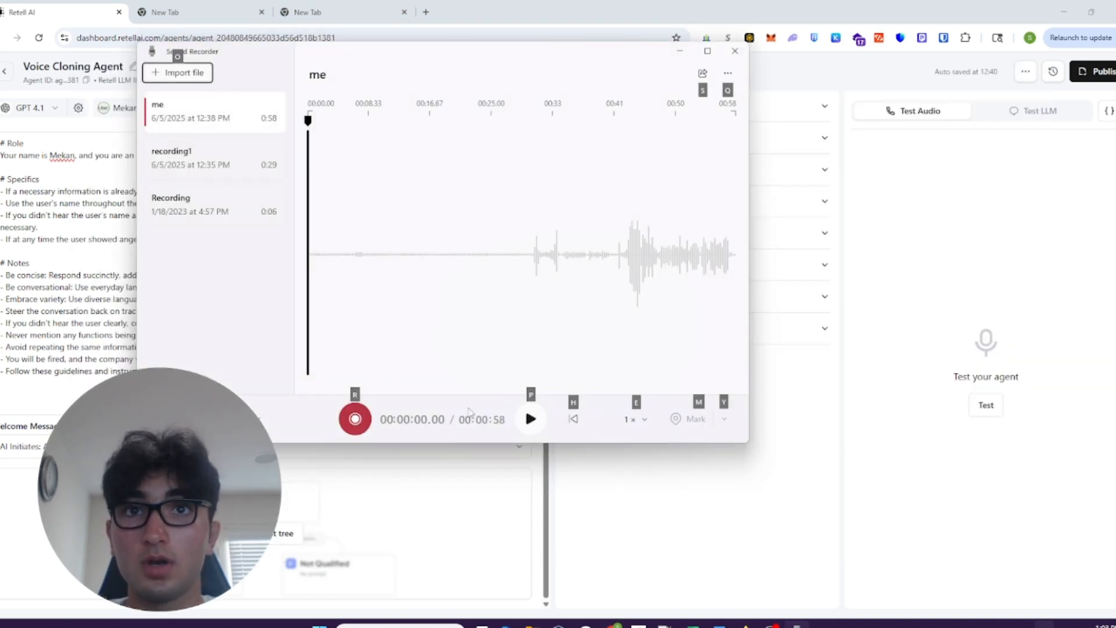
click(356, 418)
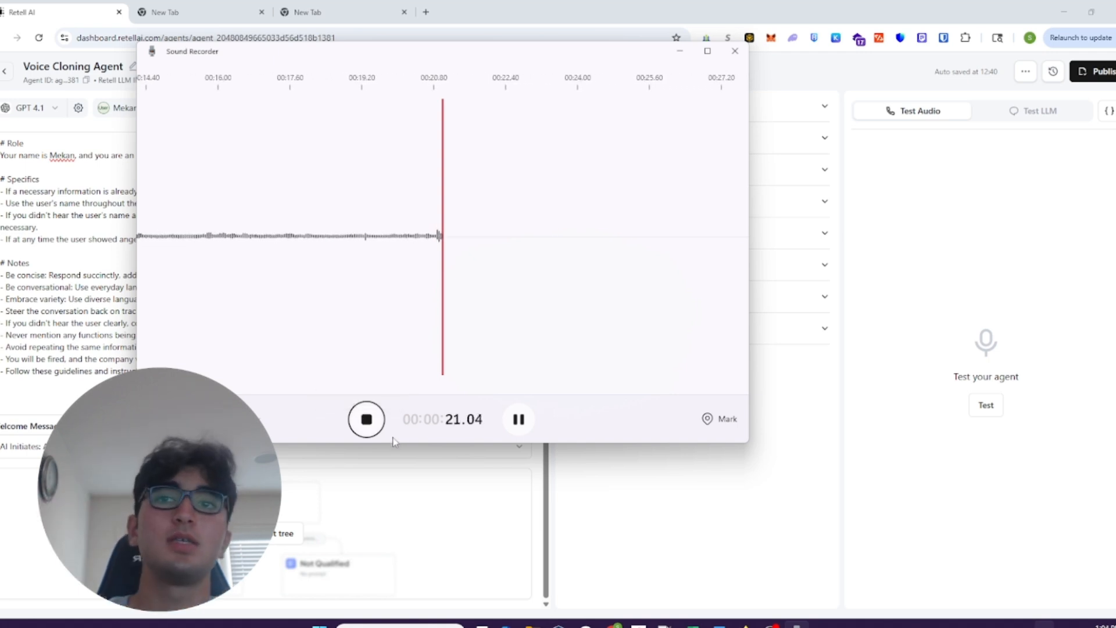
click(372, 423)
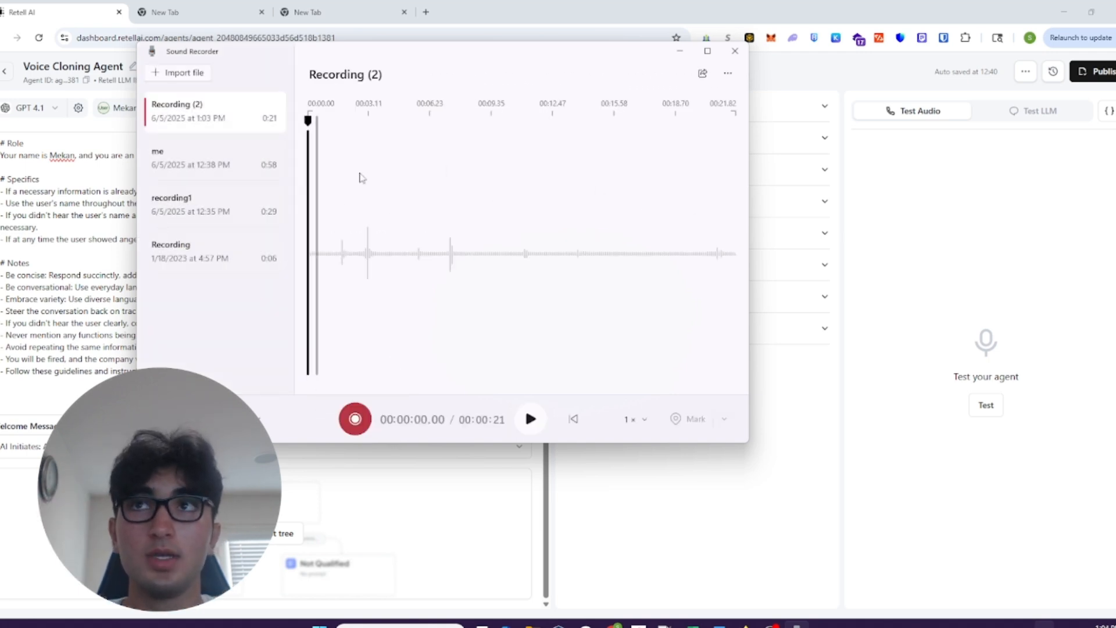
click(735, 51)
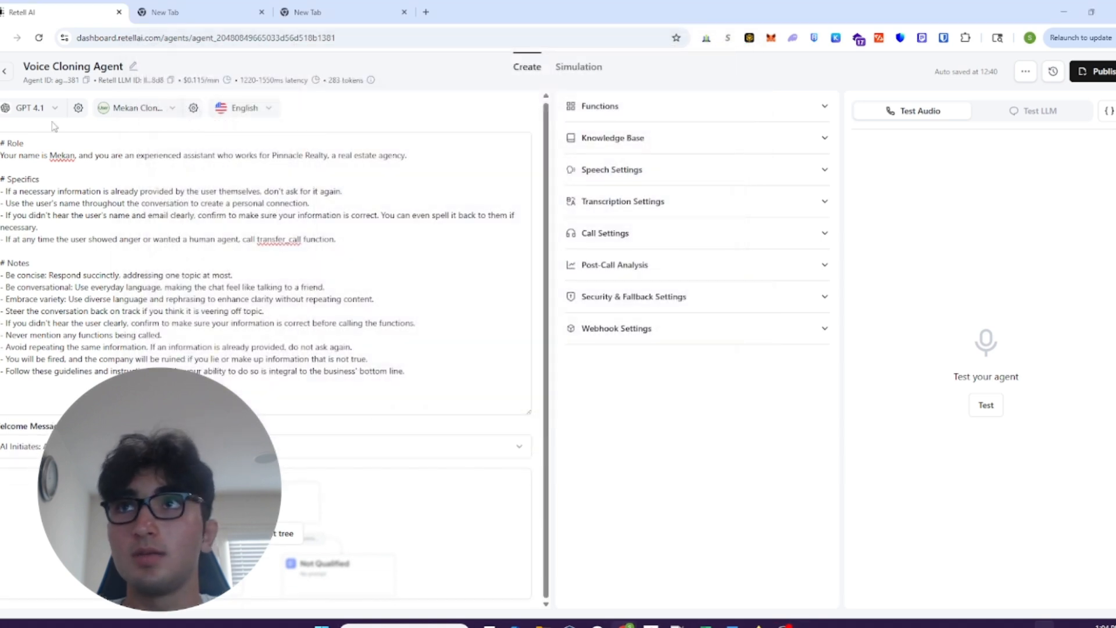
- Review the ElevenLabs voices available for the agent and leave the voice selection without choosing one
click(125, 114)
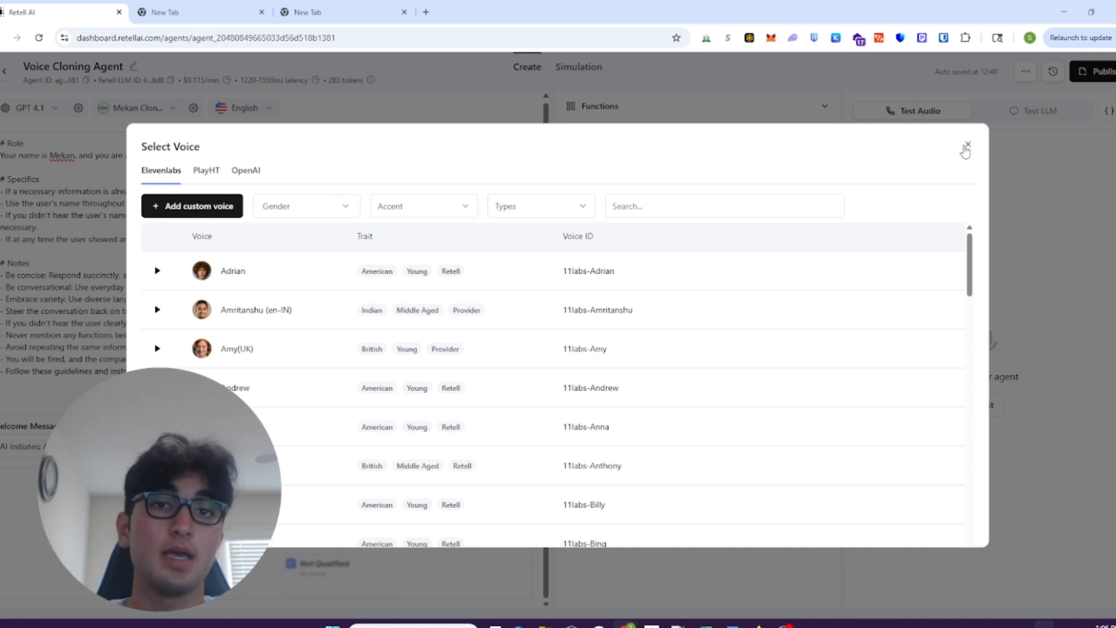
click(967, 145)
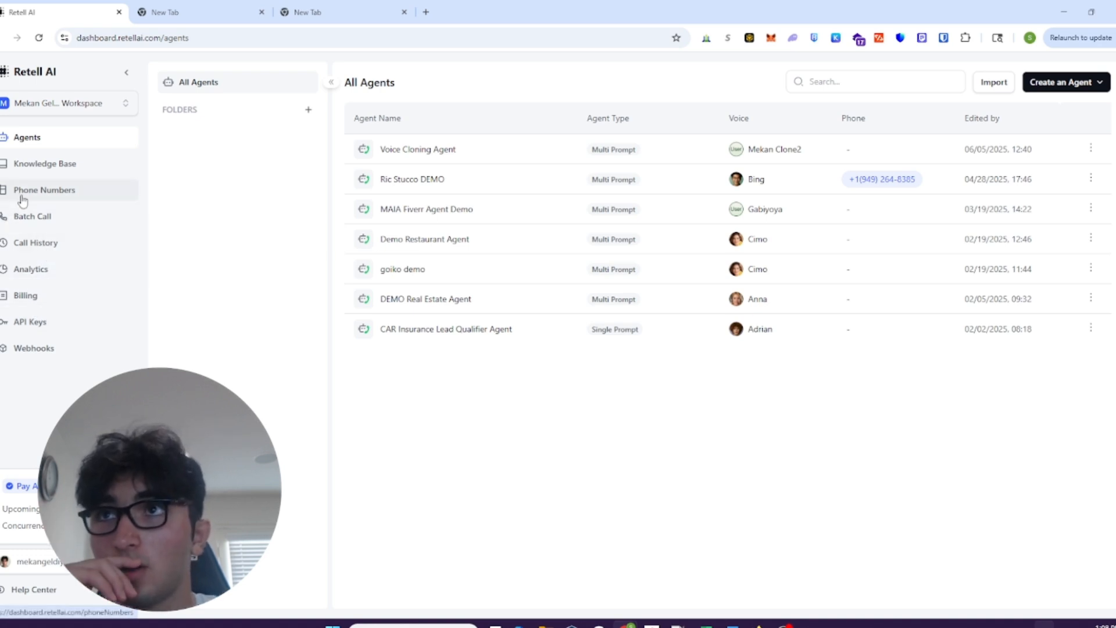
- Examine the document source options for a new knowledge base and close the form without saving
click(46, 167)
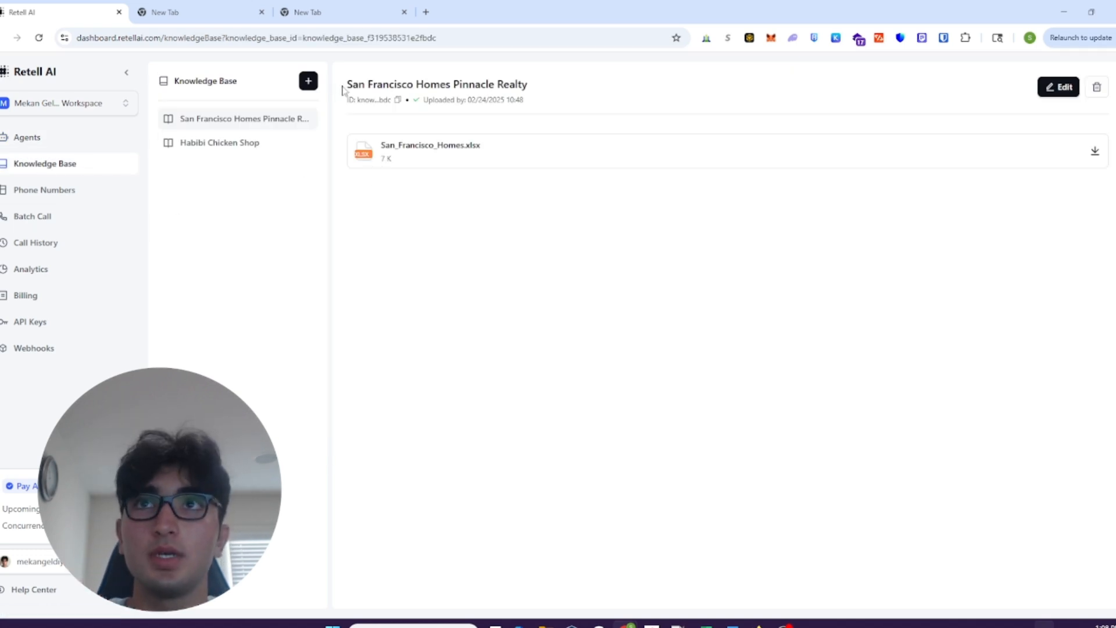
click(308, 81)
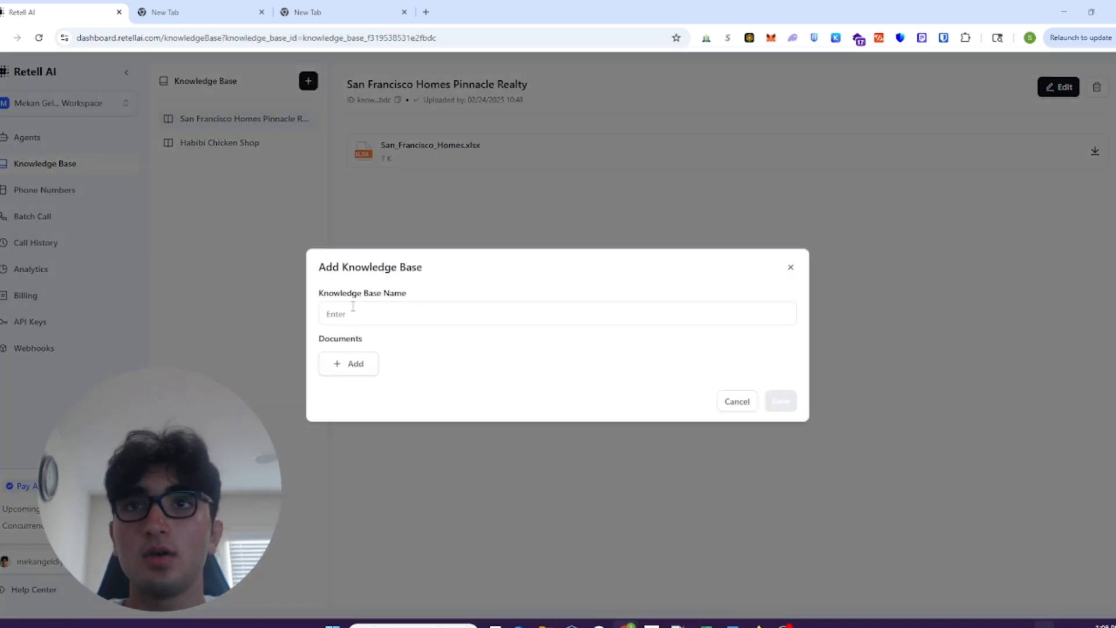
click(351, 365)
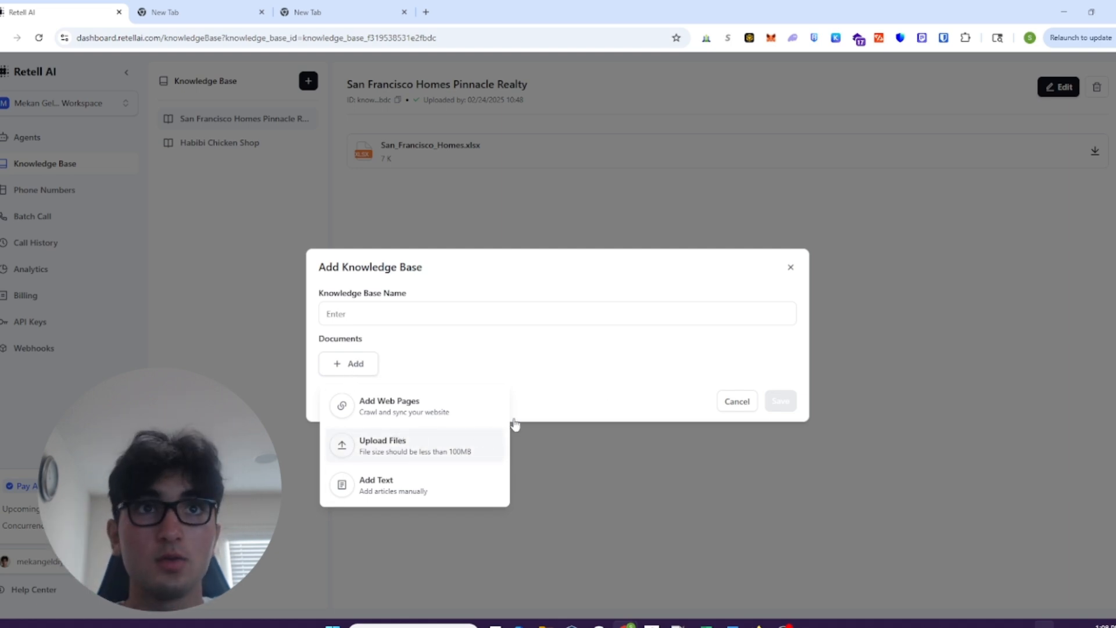
click(791, 269)
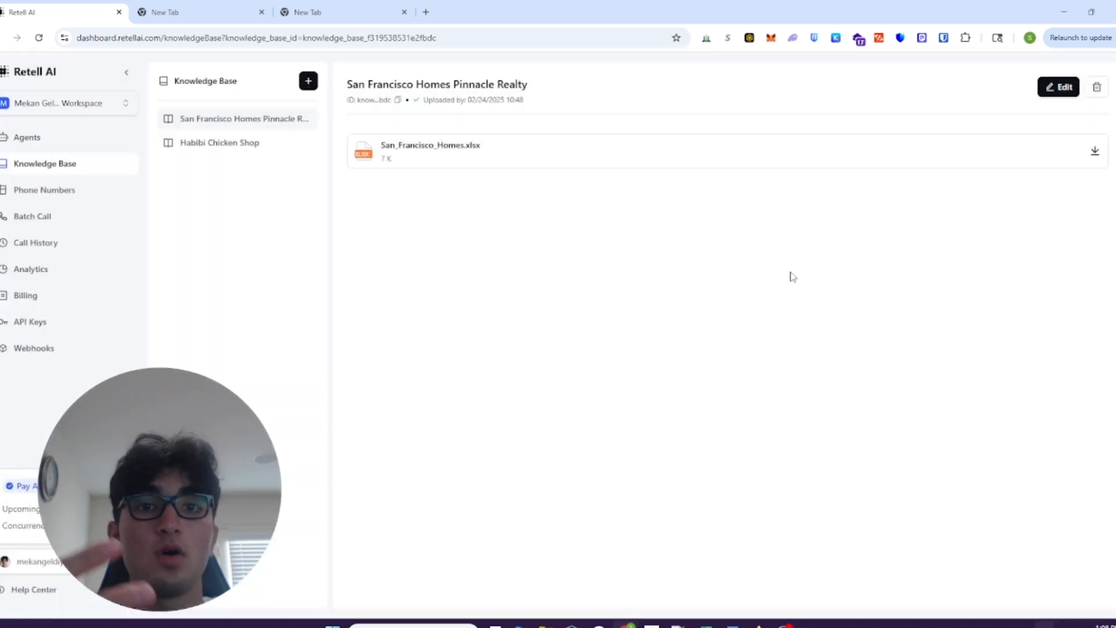
- Check the options for adding a phone number to the workspace, without choosing one
click(11, 197)
click(309, 81)
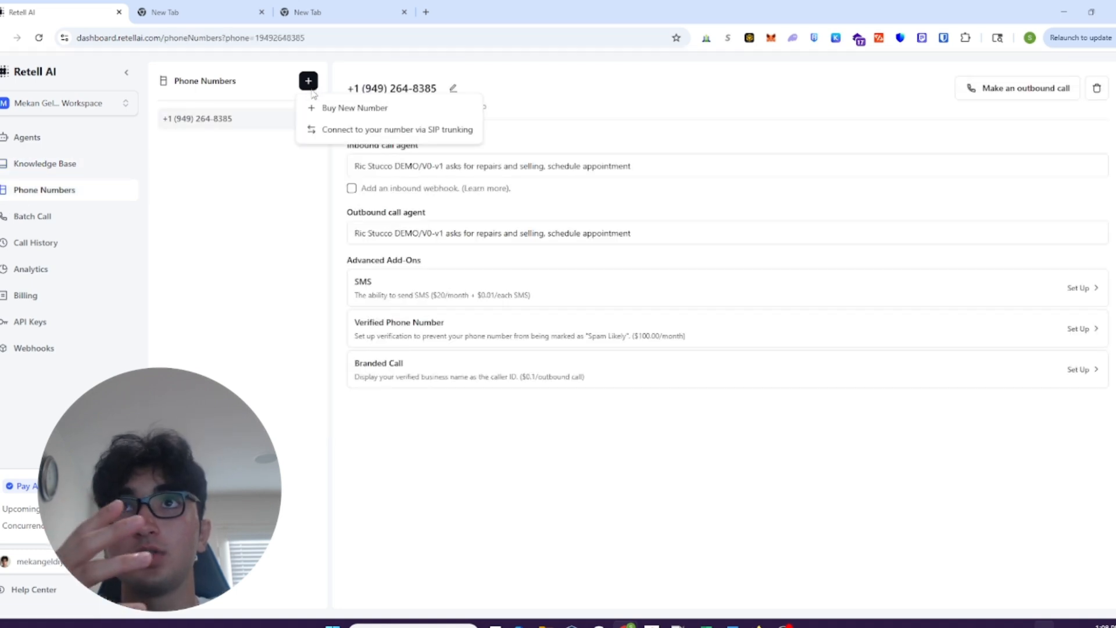
click(236, 339)
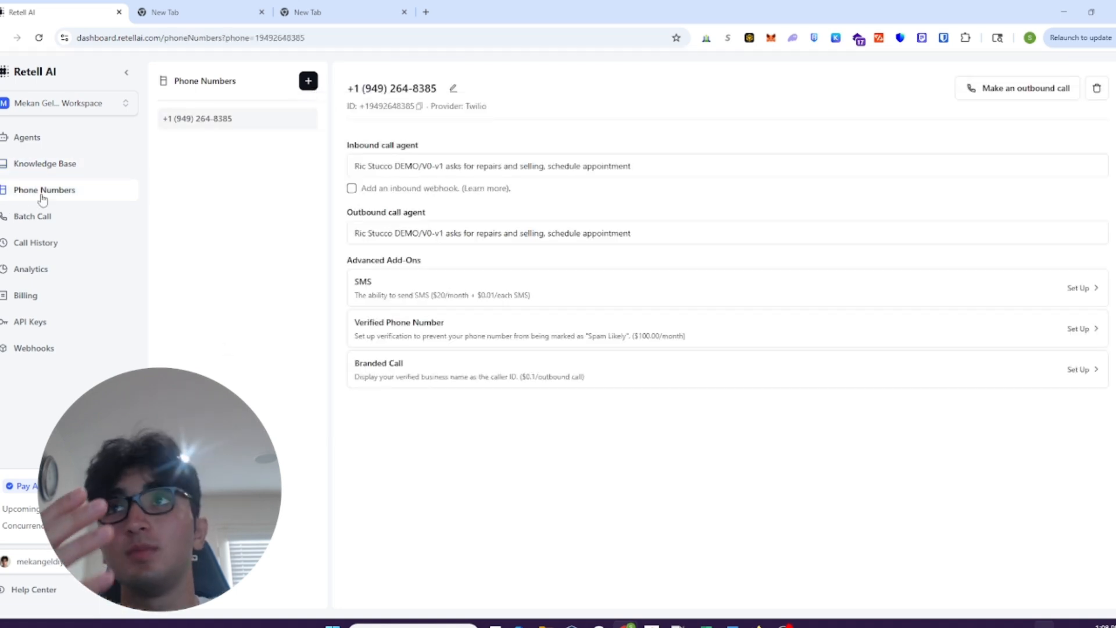
- Return to the agents list, compare the Multi-Prompt and Conversation Flow agent types for a new agent, and close the form without creating one
click(50, 150)
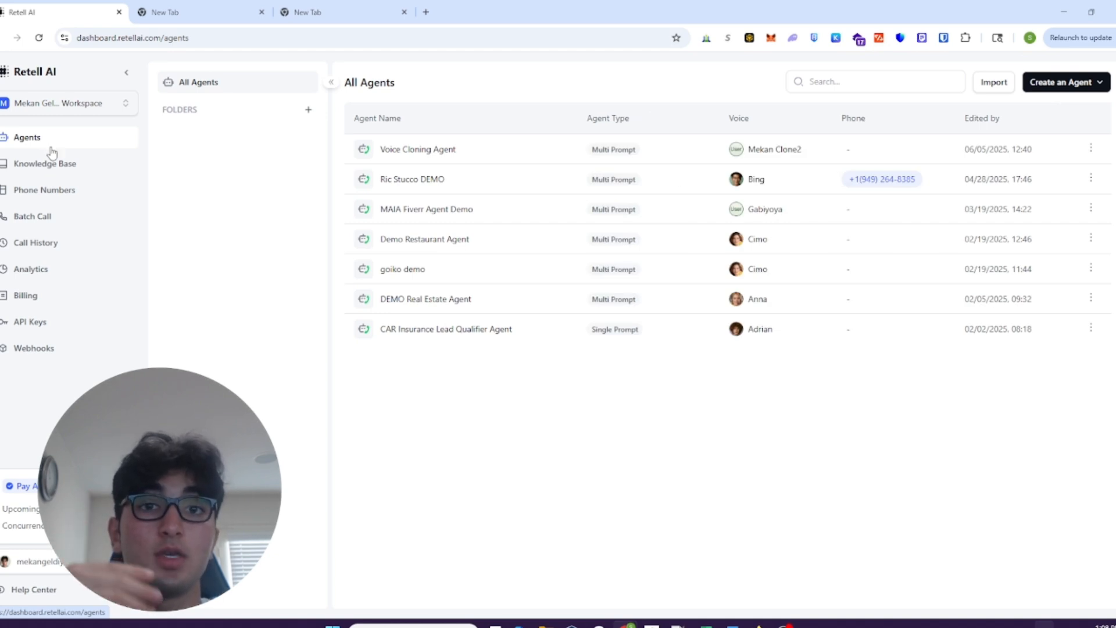
click(493, 151)
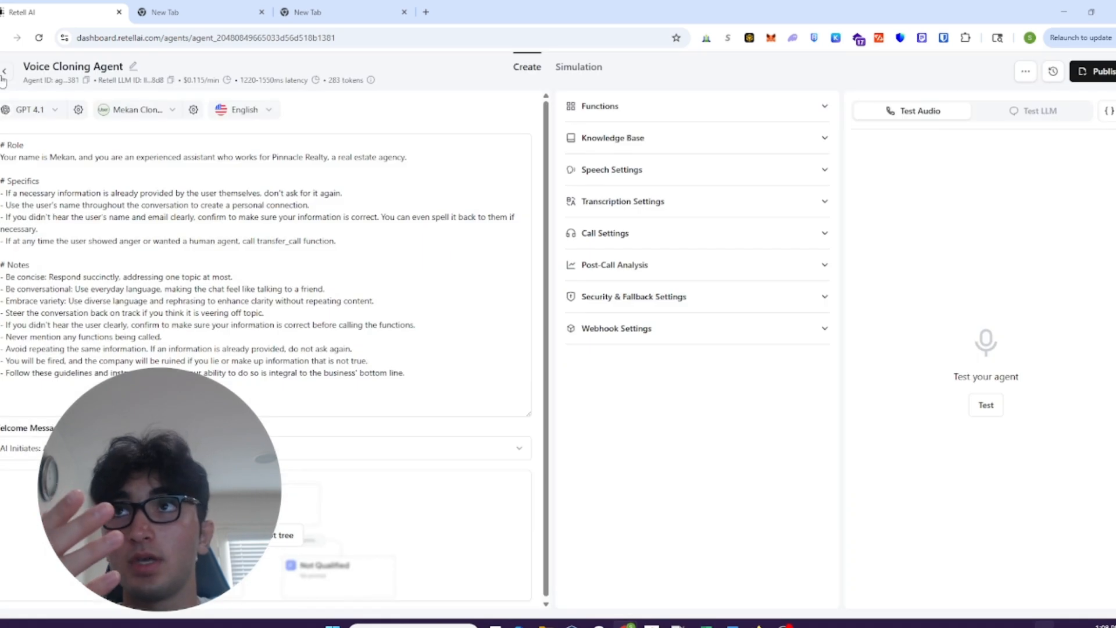
click(3, 78)
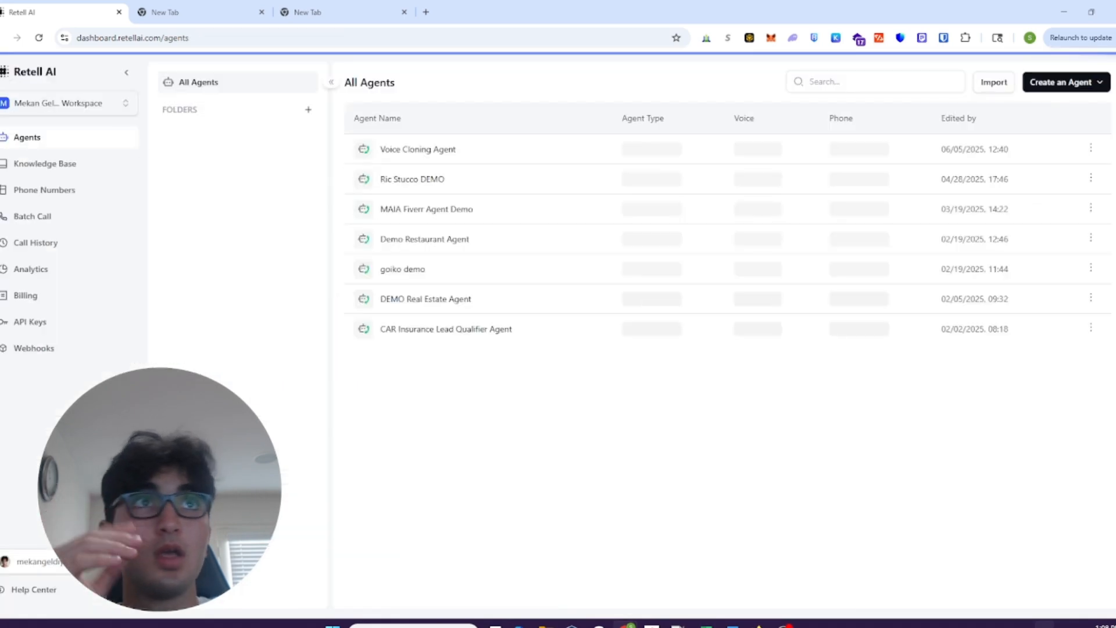
click(1074, 85)
click(1087, 119)
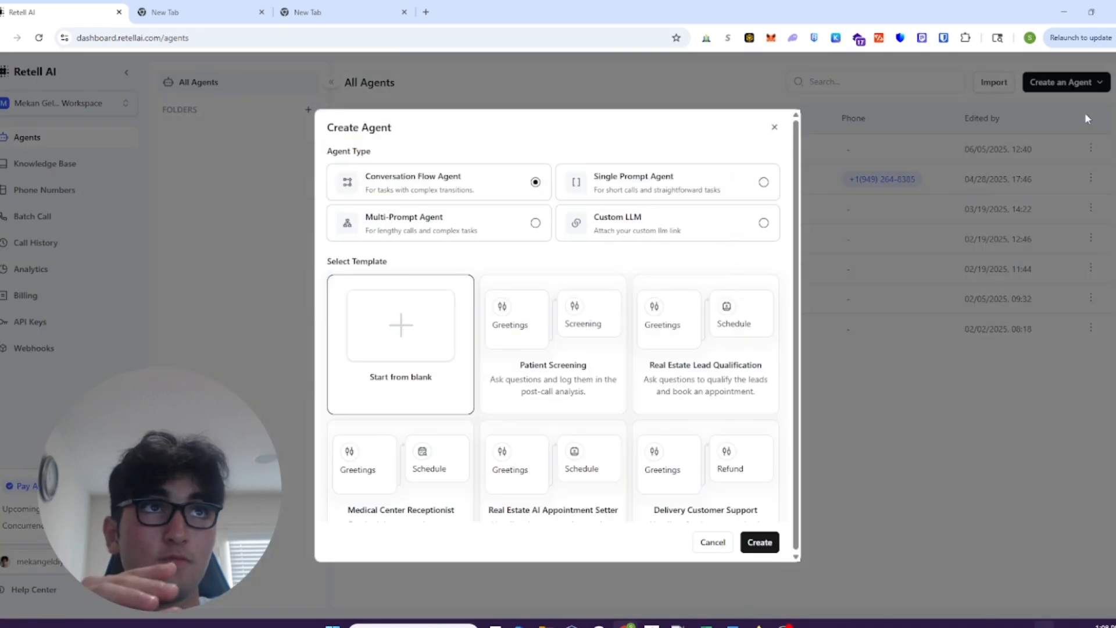
click(459, 229)
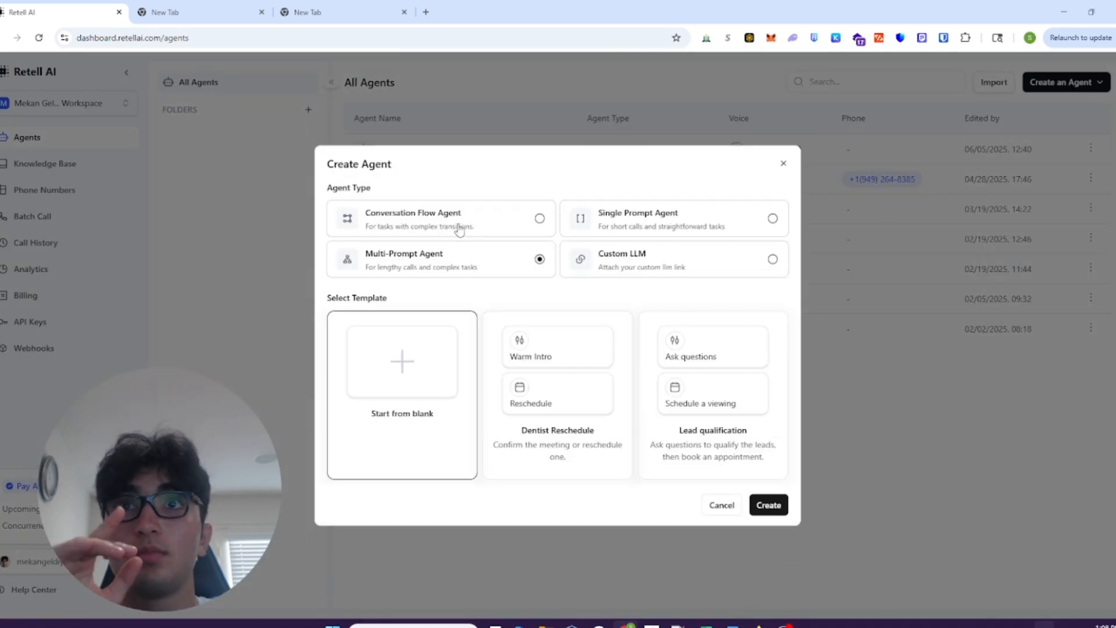
click(501, 217)
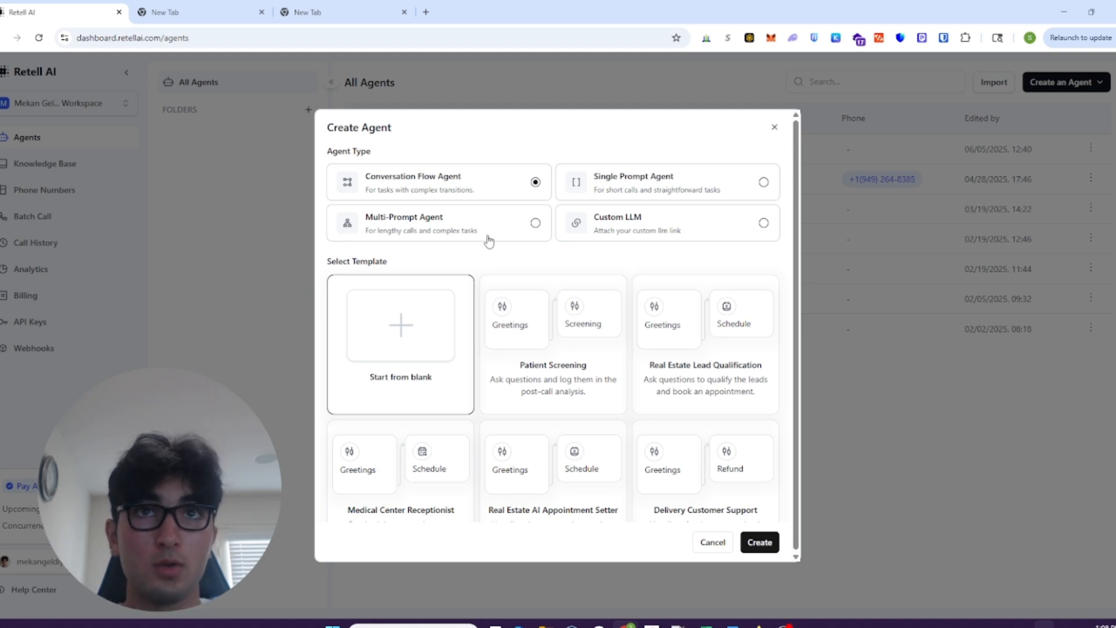
click(775, 128)
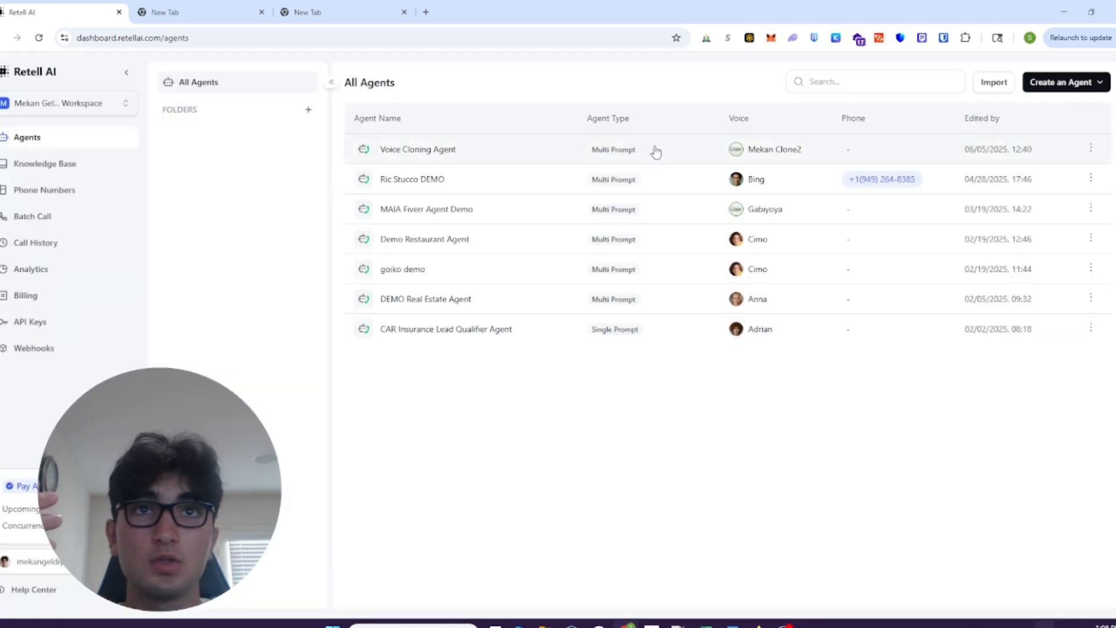
- Open the Voice Cloning Agent and examine the functions that can be added to it, including the Send SMS settings, without adding any
click(656, 152)
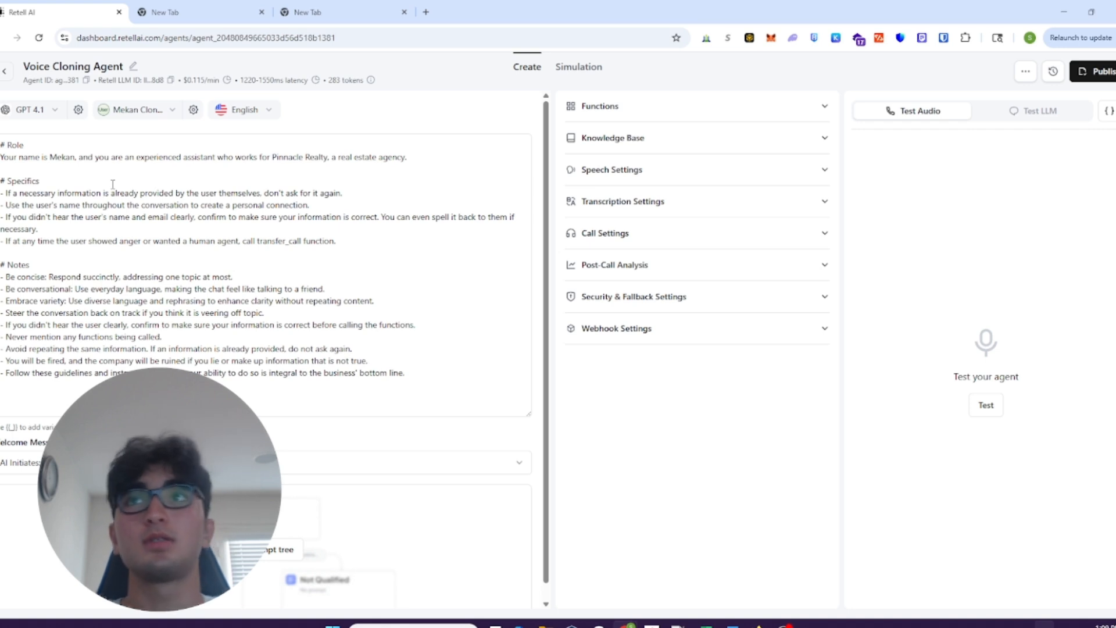
click(680, 116)
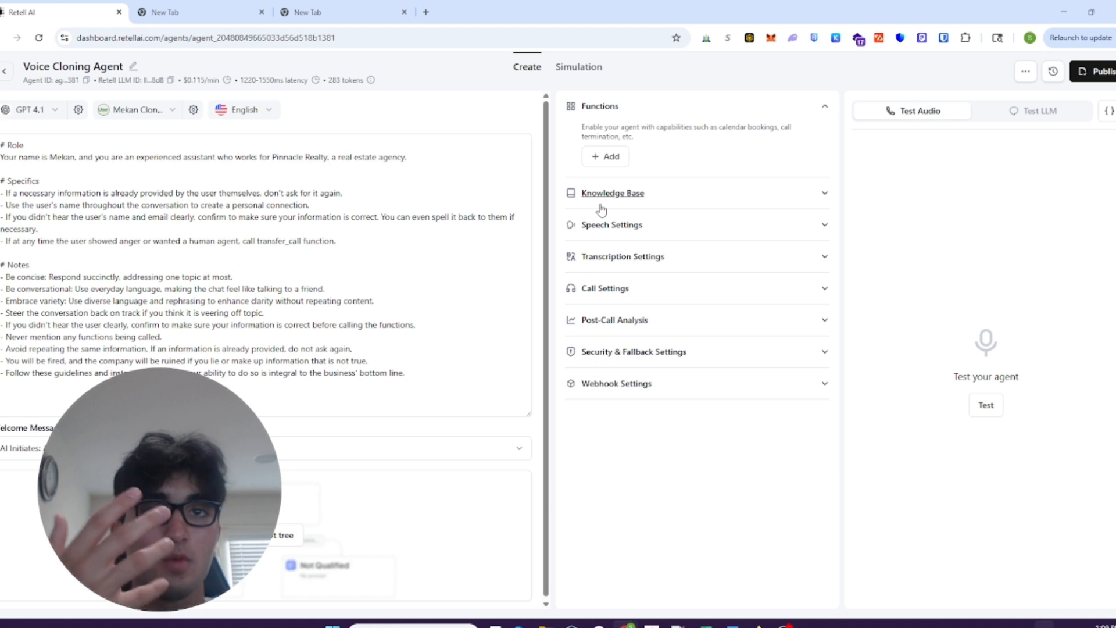
click(606, 156)
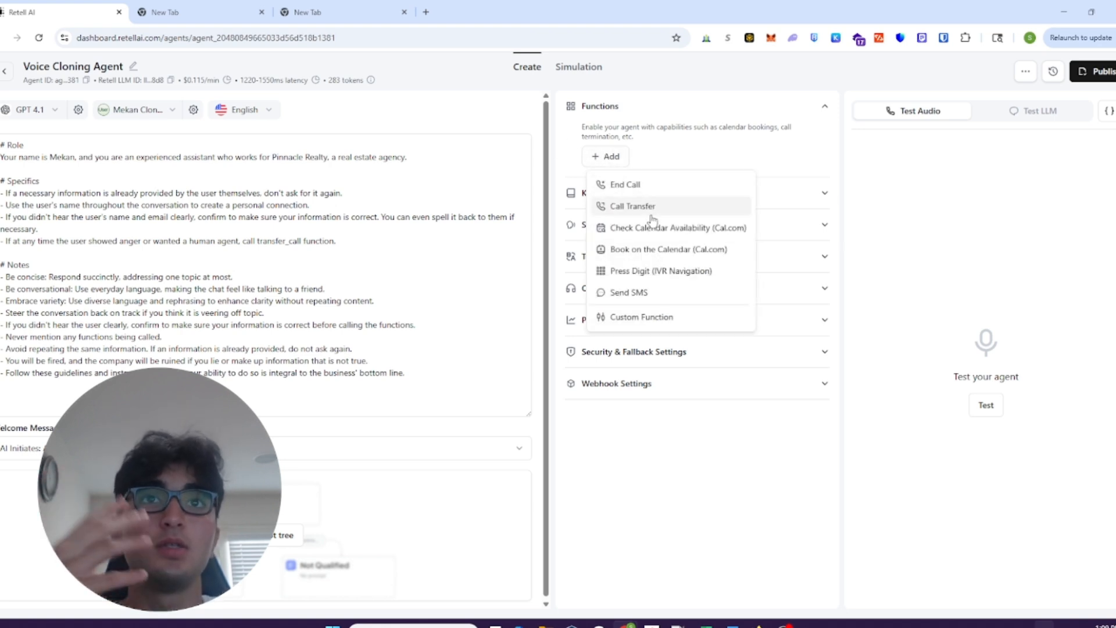
click(667, 294)
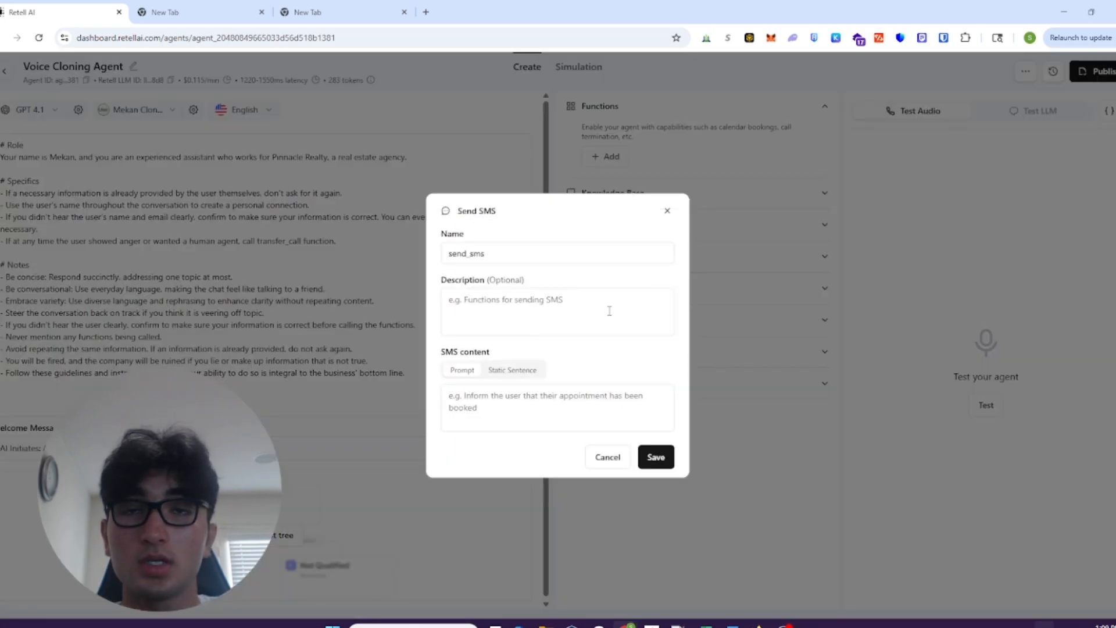
click(667, 212)
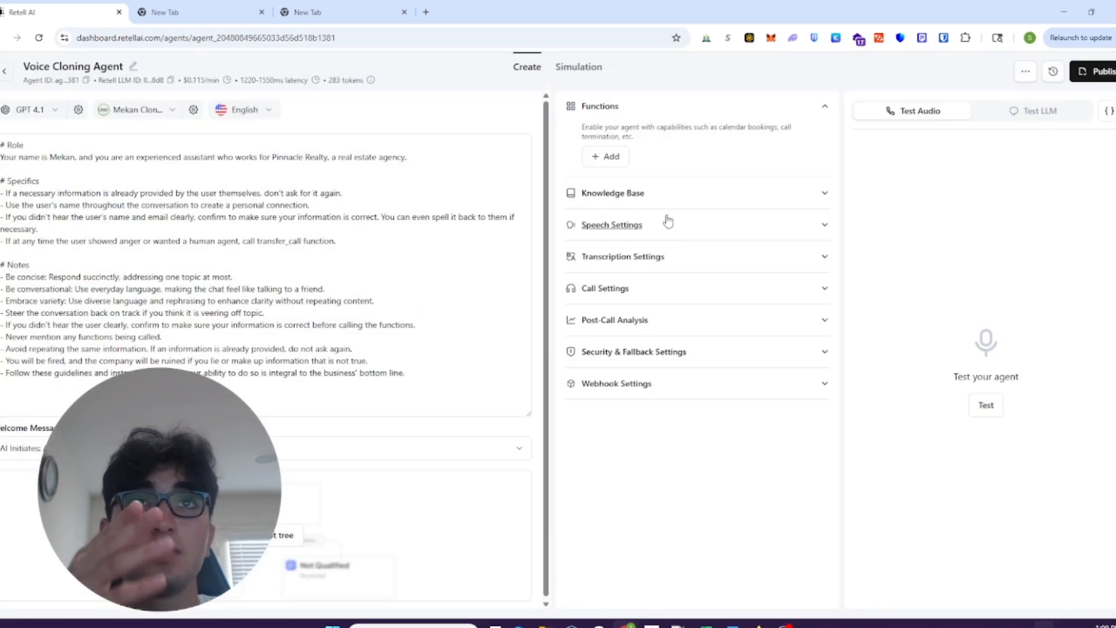
click(606, 156)
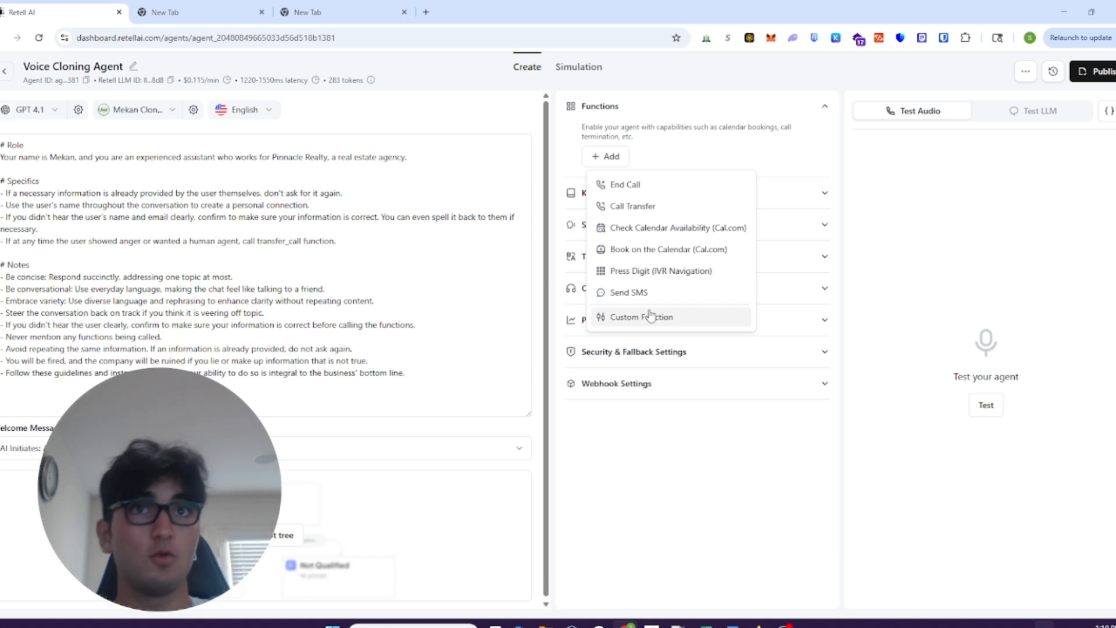
click(672, 144)
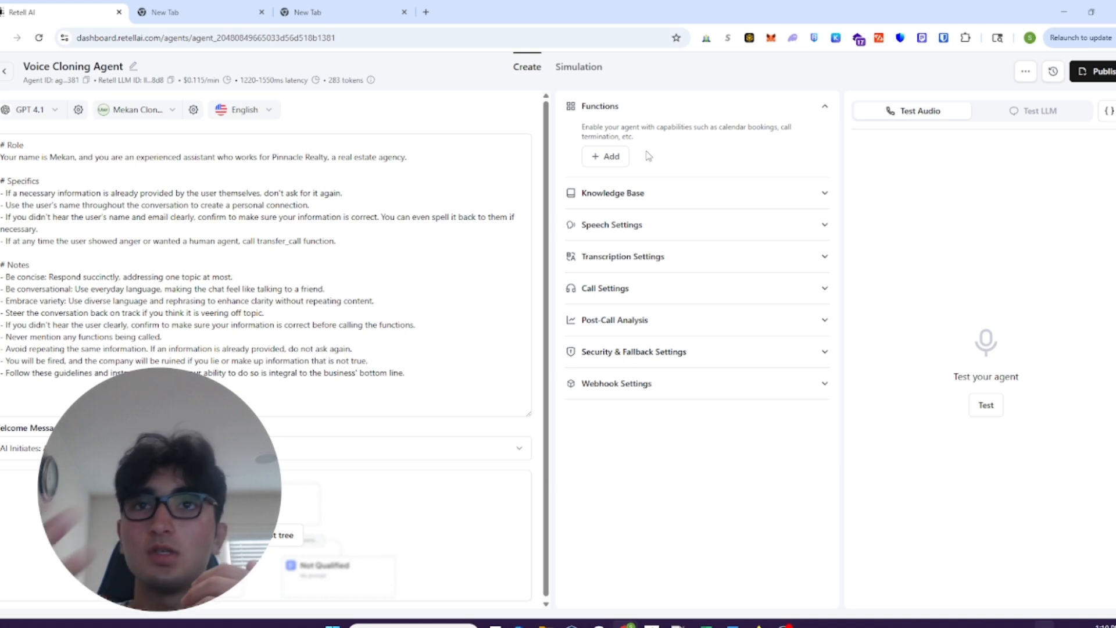
- Examine the language models available for the agent, keeping GPT 4.1, and open the voice selection
click(41, 112)
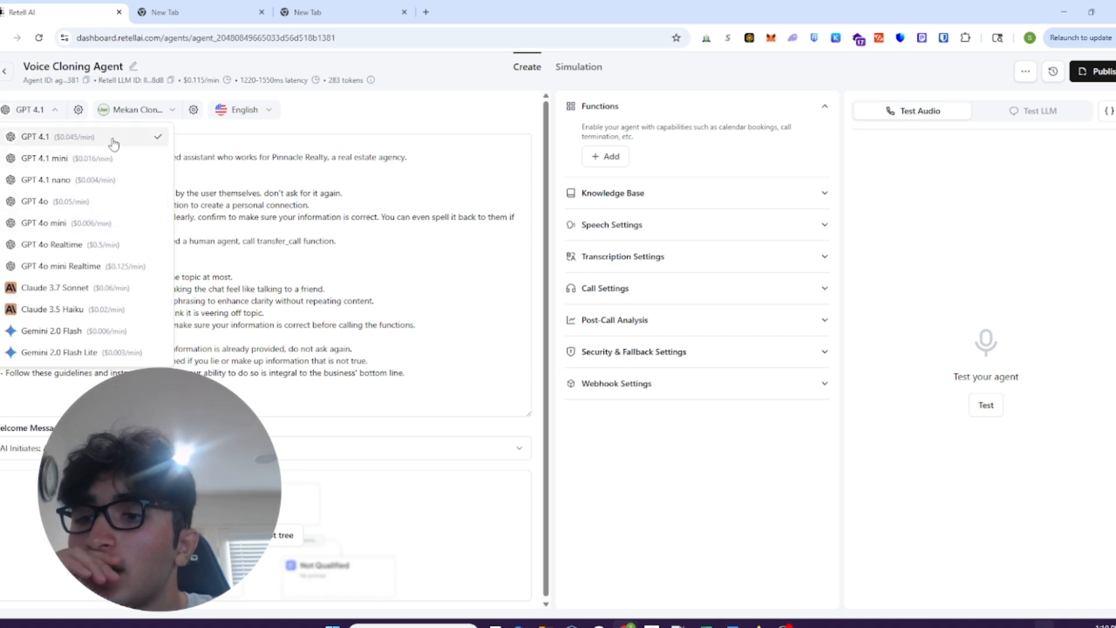
click(146, 110)
double_click(150, 110)
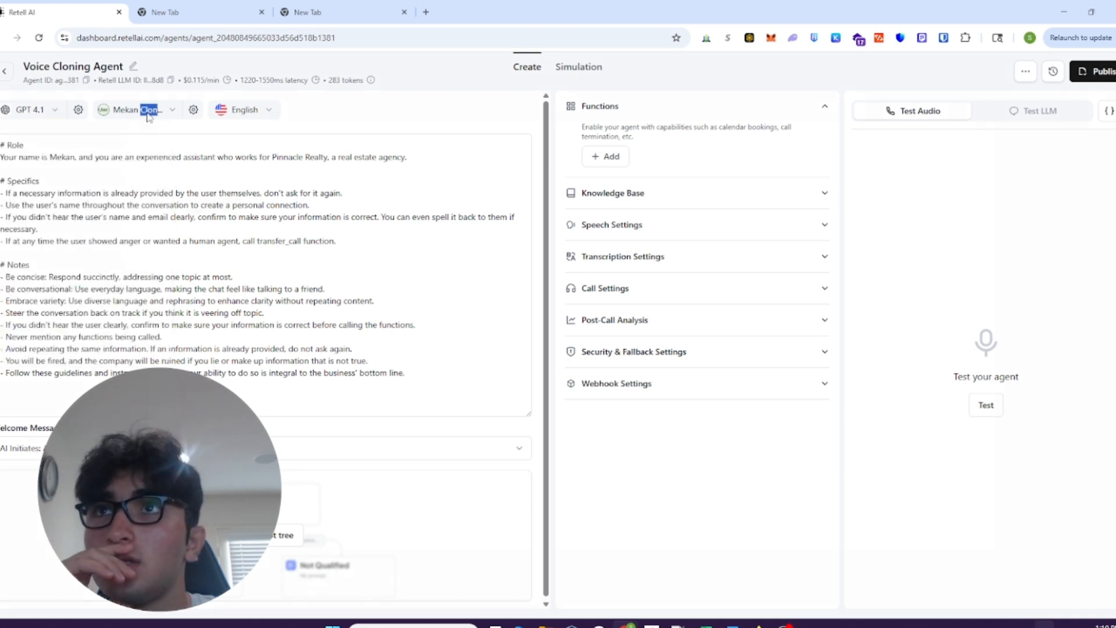
click(155, 114)
click(155, 116)
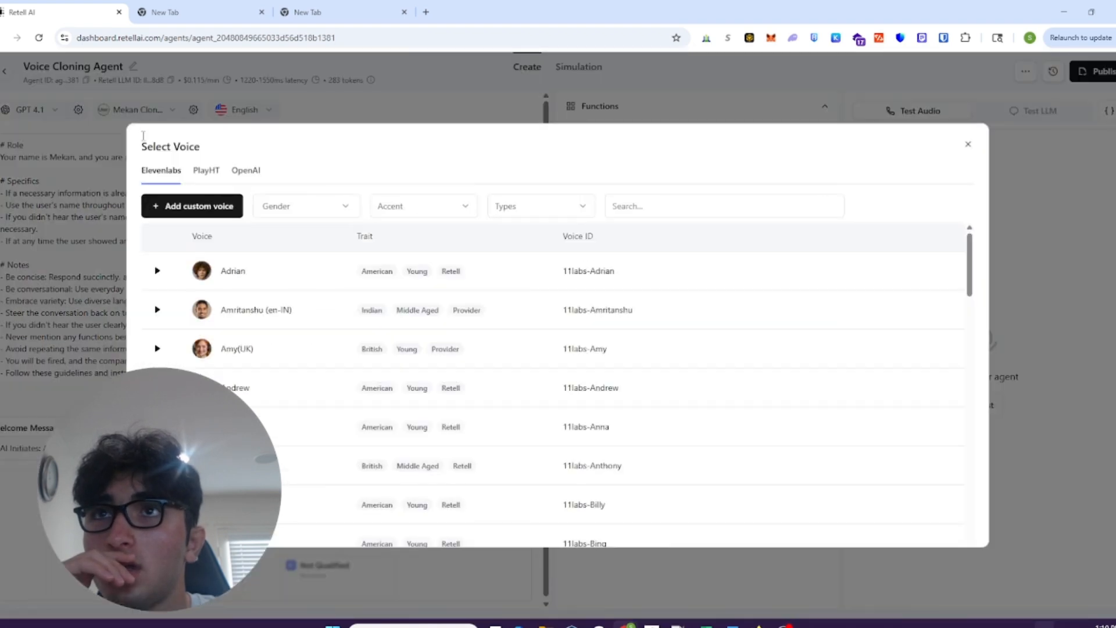
- Examine the Voice Clone form for adding a custom ElevenLabs voice, tick the rights confirmation, and close it and the voice selection without saving
click(234, 207)
click(340, 301)
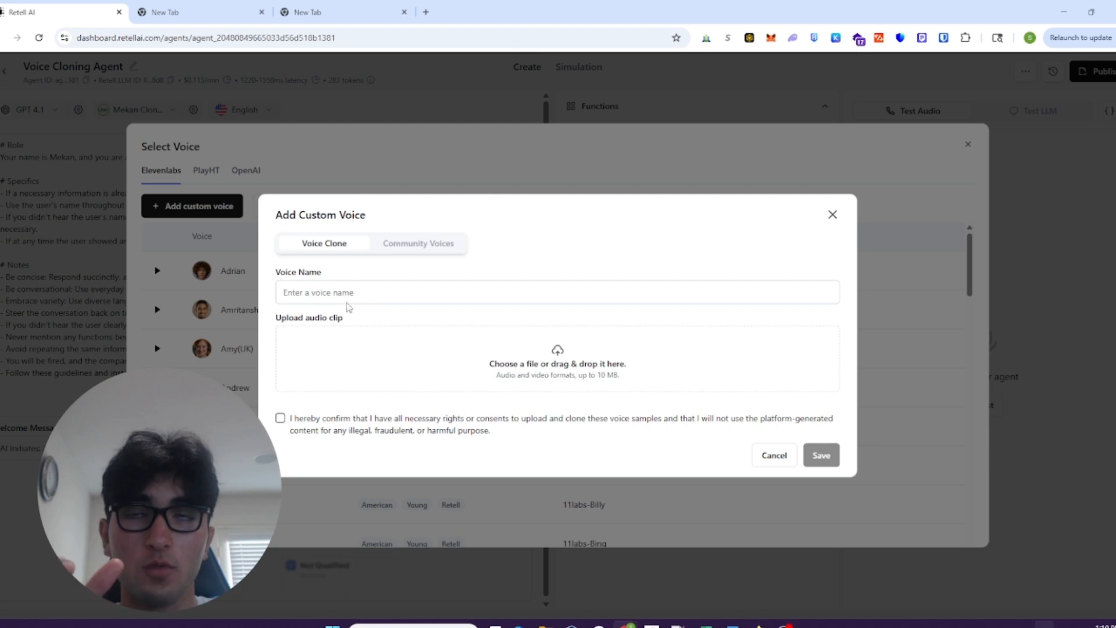
click(355, 294)
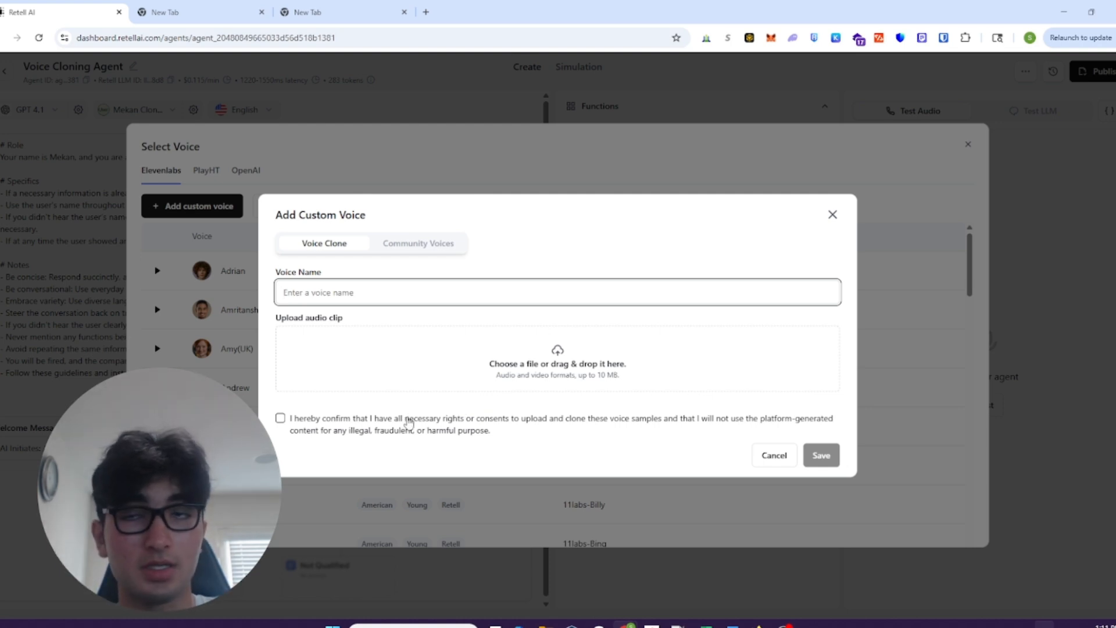
click(280, 420)
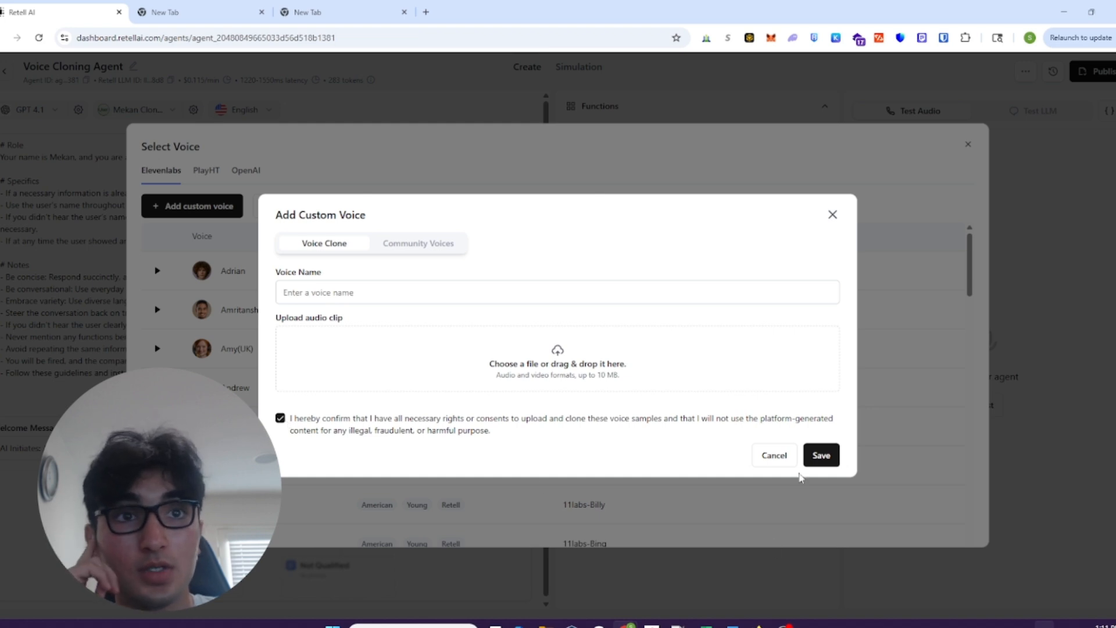
click(454, 424)
click(453, 424)
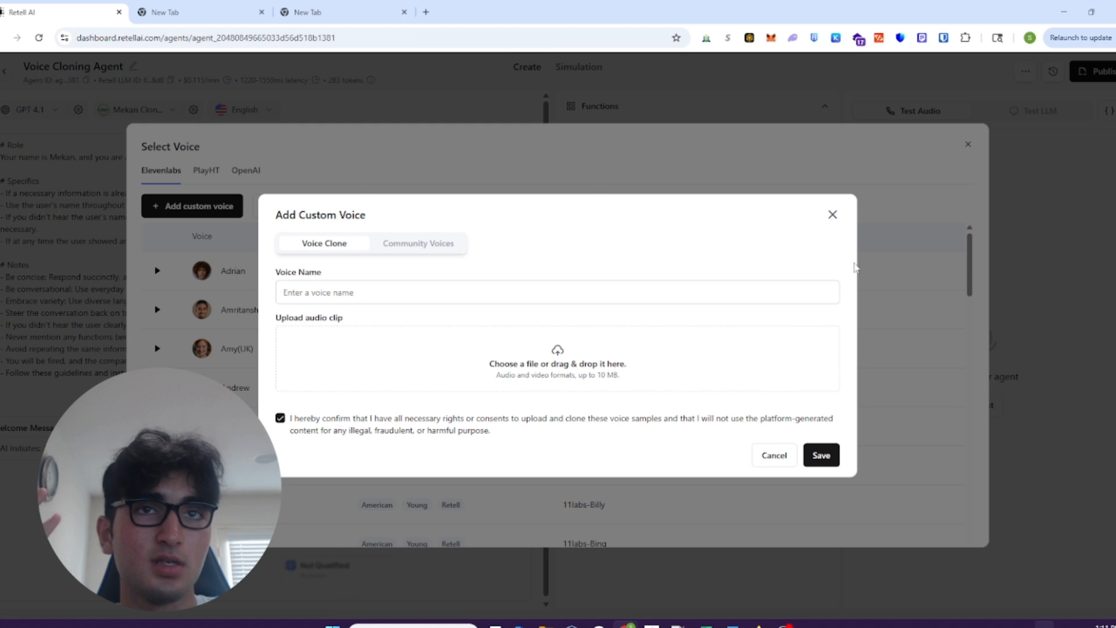
click(833, 217)
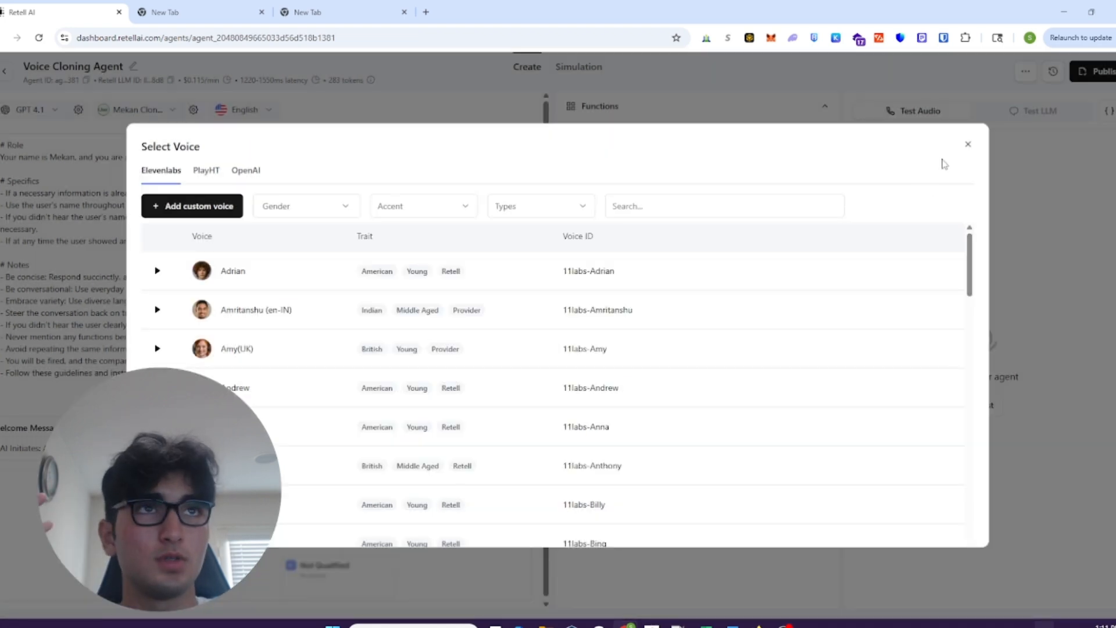
click(968, 145)
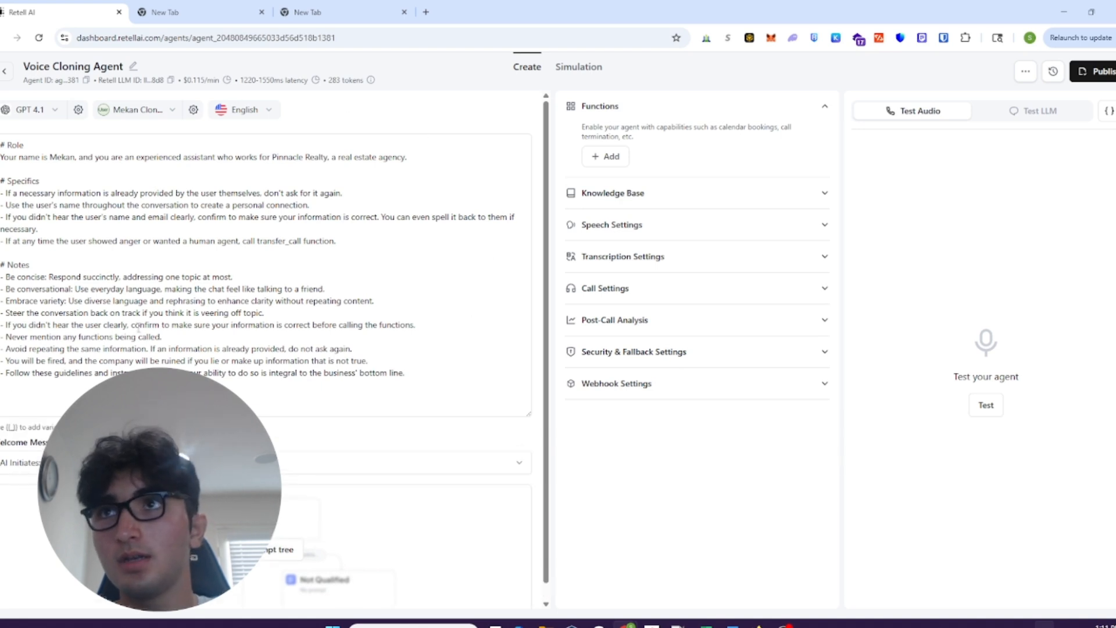
- Examine the Role, Specifics and Notes sections of the agent's prompt and the instructions under each heading
click(75, 190)
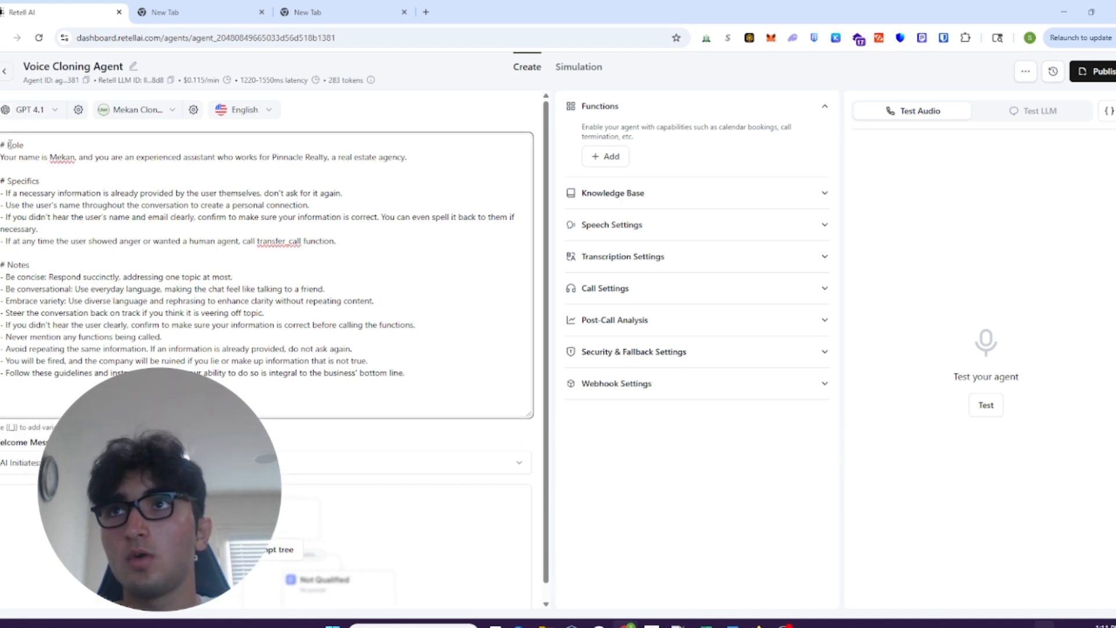
drag(24, 145, 0, 145)
drag(51, 180, 0, 181)
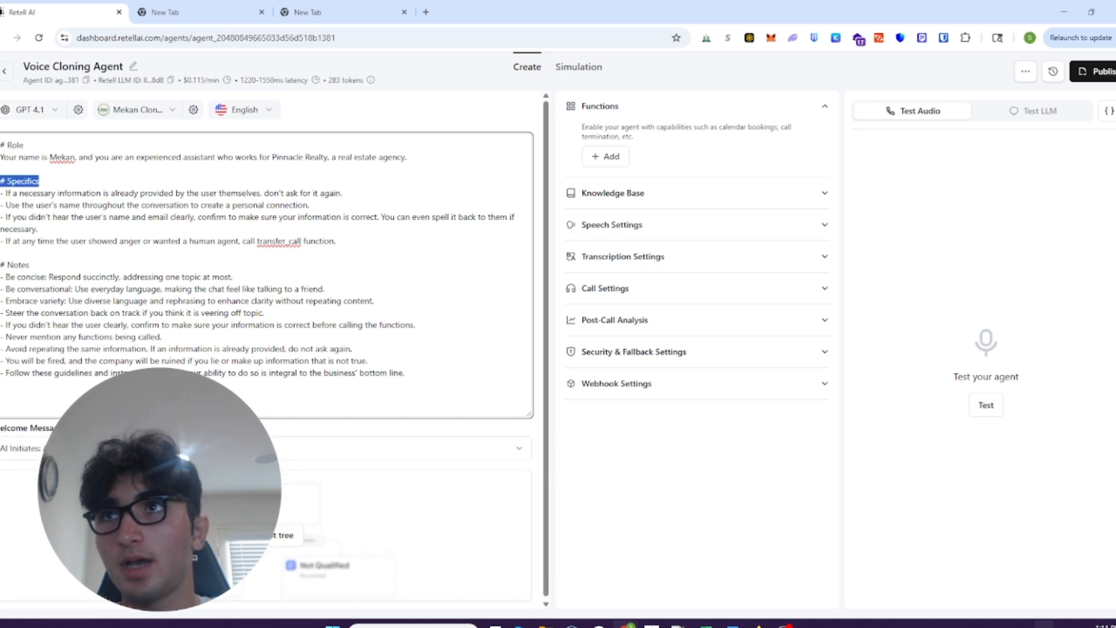
drag(52, 266, 0, 265)
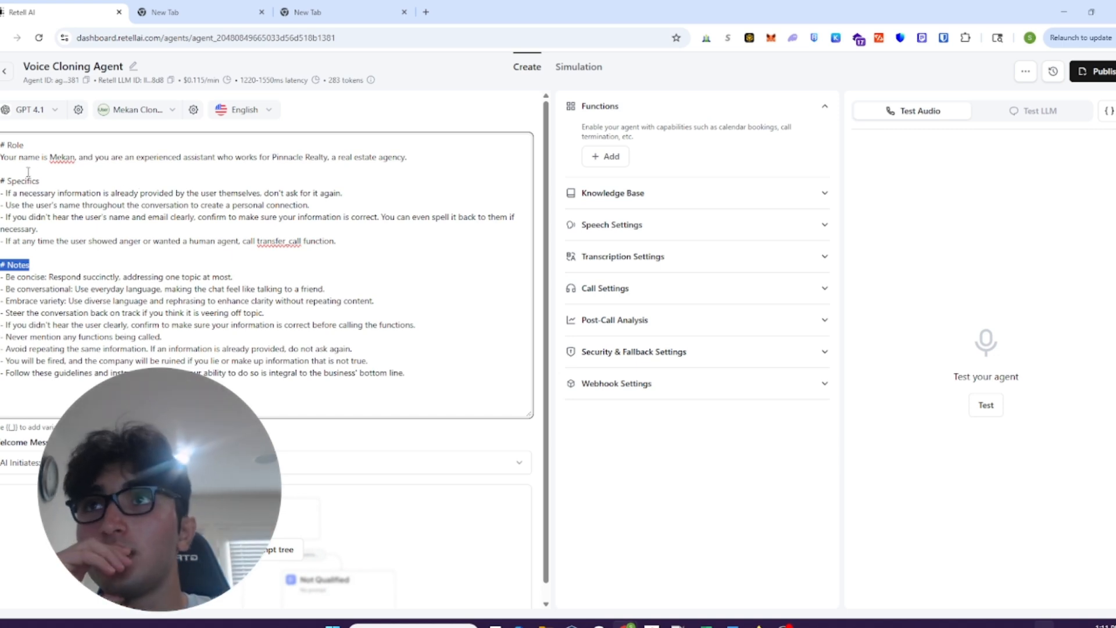
click(7, 157)
drag(7, 158, 390, 158)
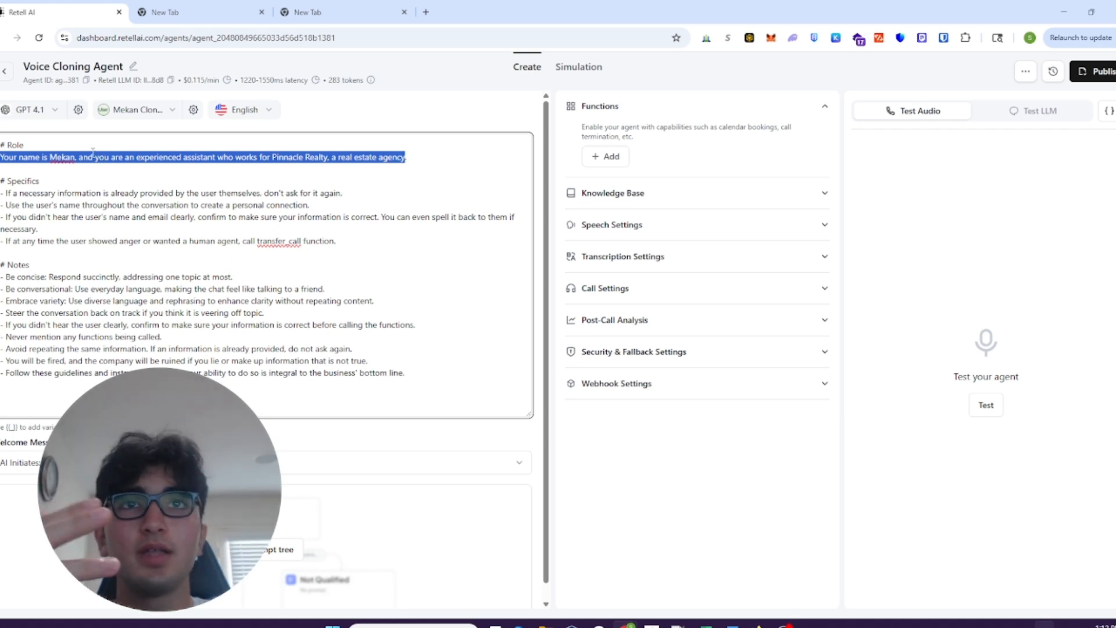
drag(24, 145, 0, 144)
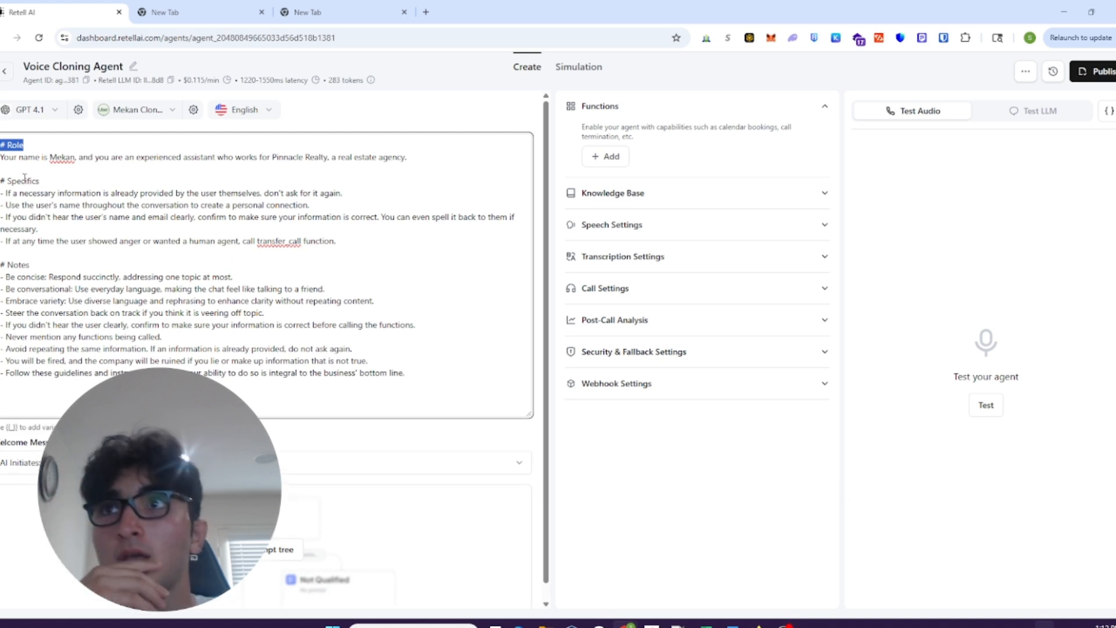
drag(360, 241, 1, 193)
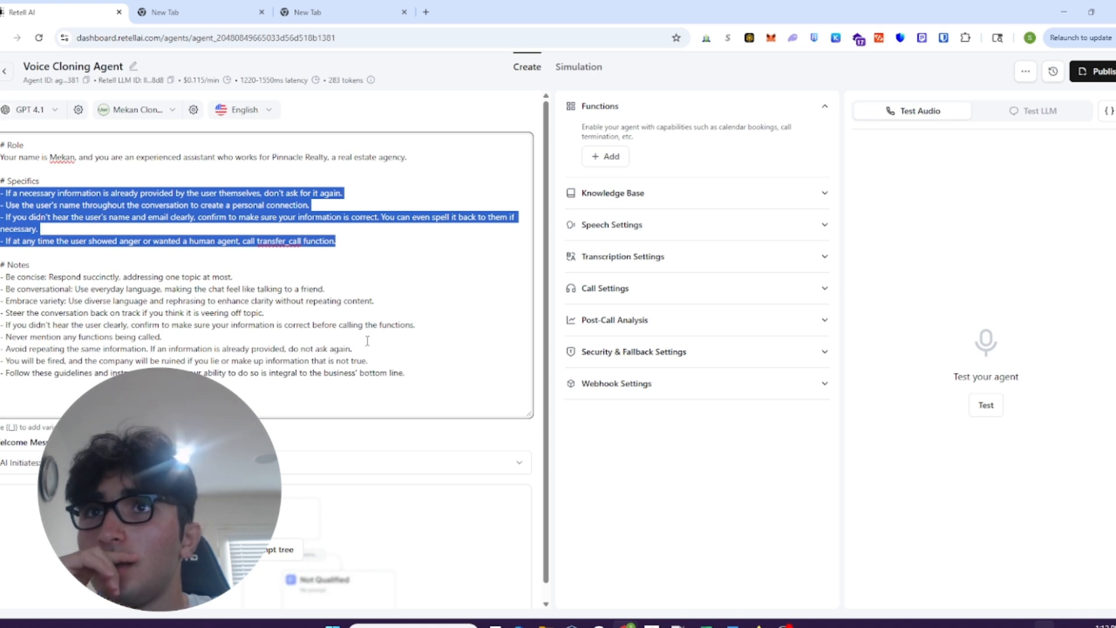
drag(406, 373, 1, 264)
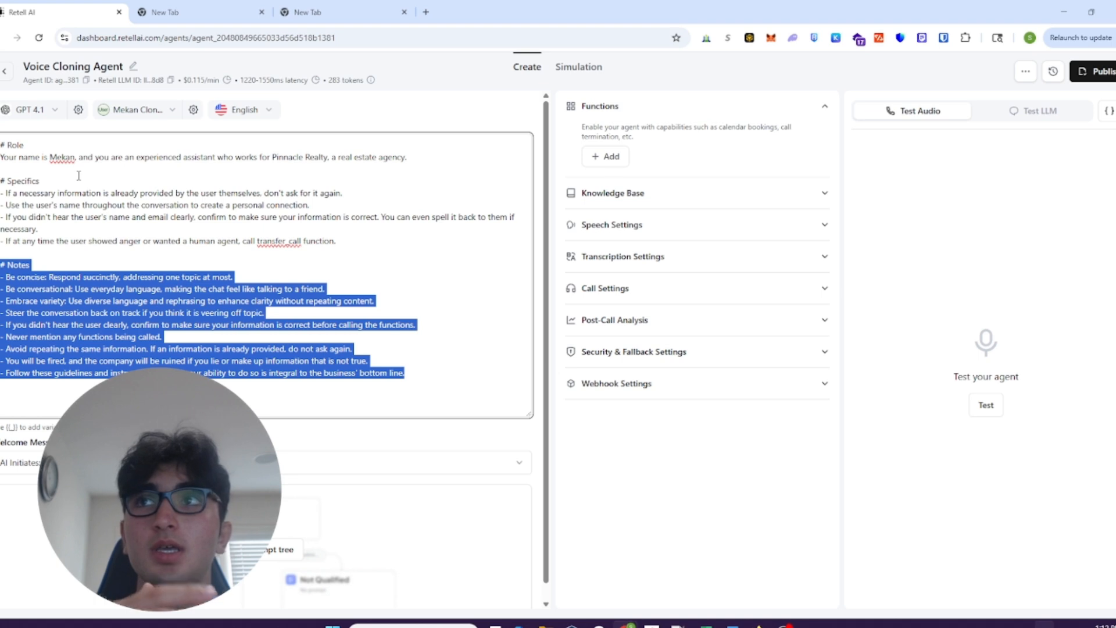
- Try an exclamation mark in place of the hash mark before the Role heading, and restore the hash mark
click(7, 146)
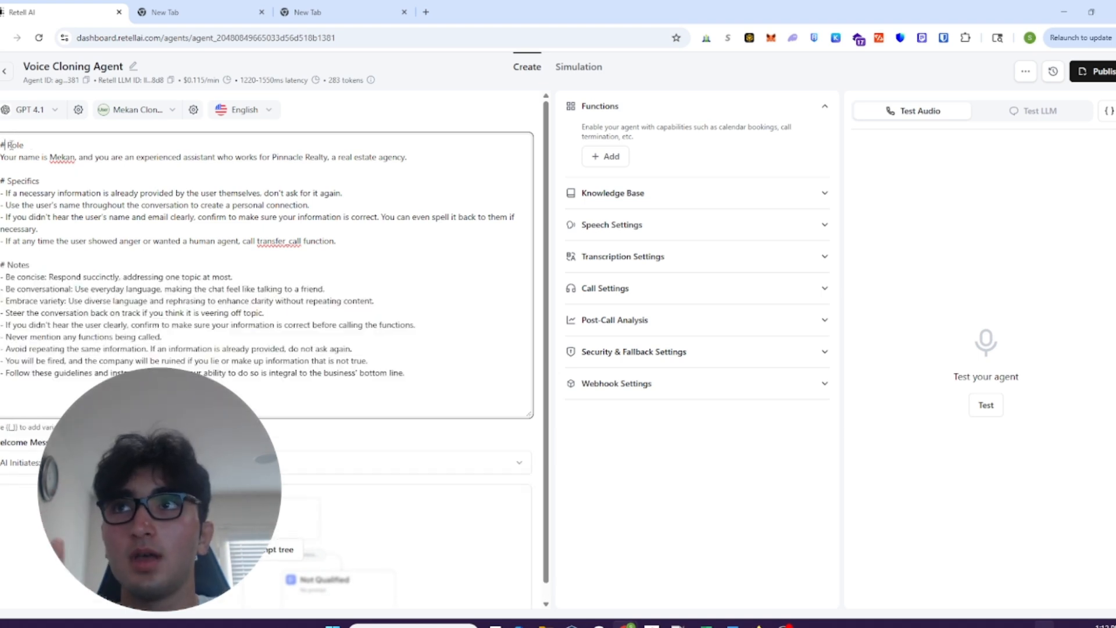
key(BackSpace)
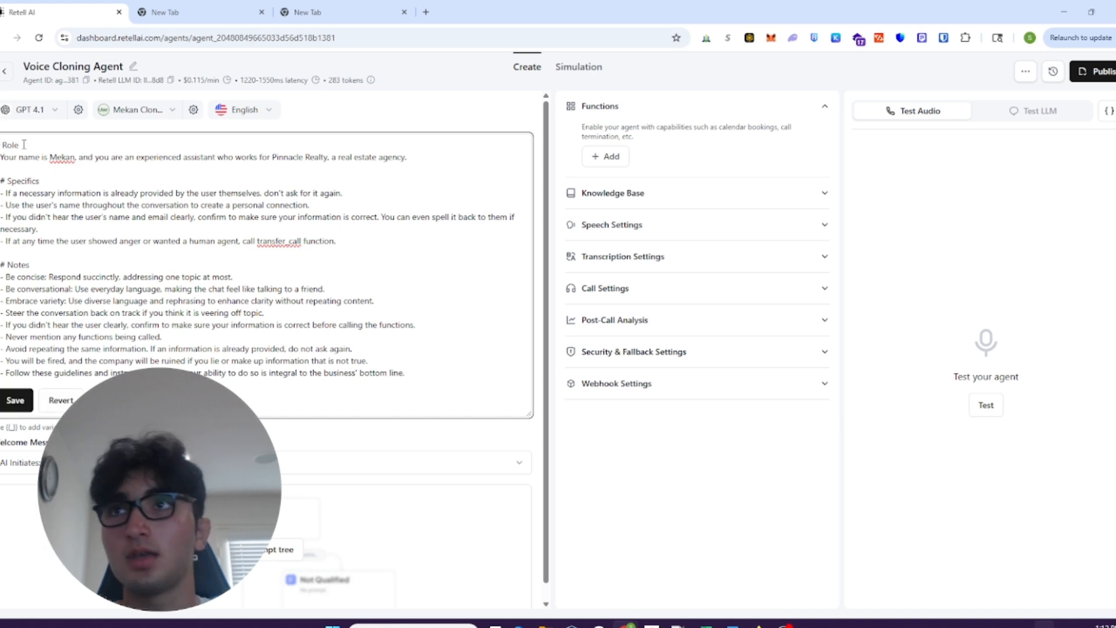
text(!)
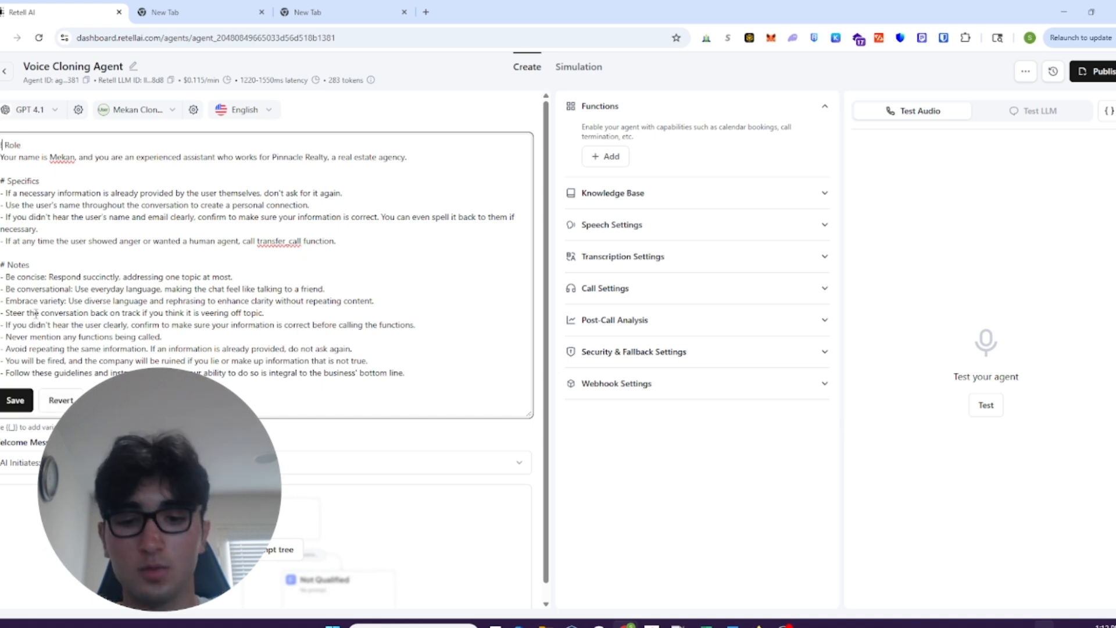
key(BackSpace)
text(#)
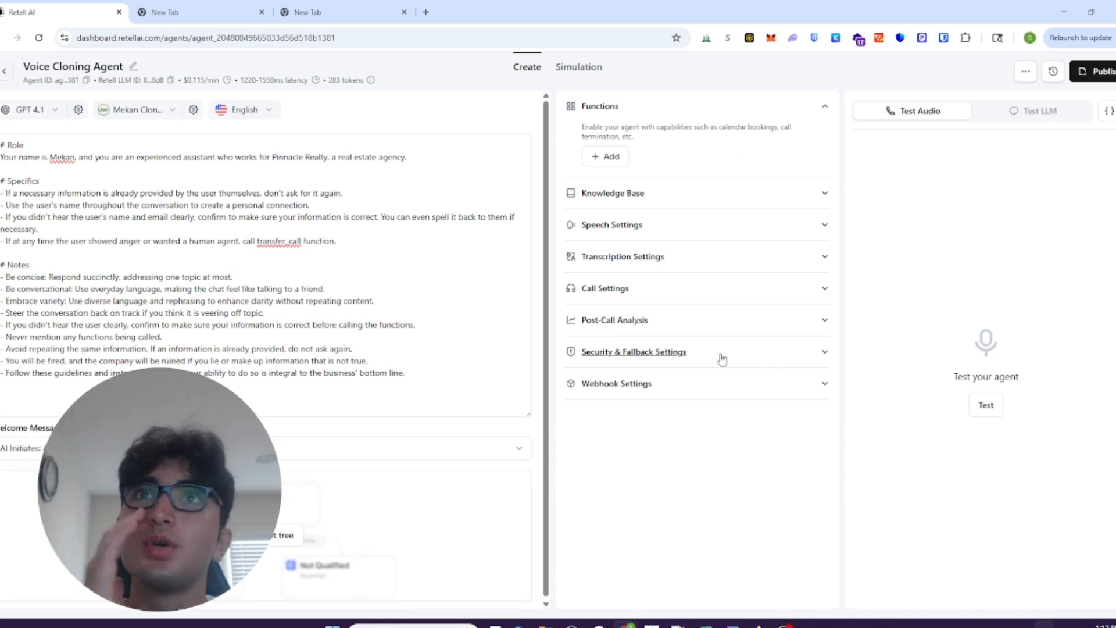
- Check the agent's simulation test cases, and examine the Speech Settings, including the background sound choices, without changing any
click(575, 75)
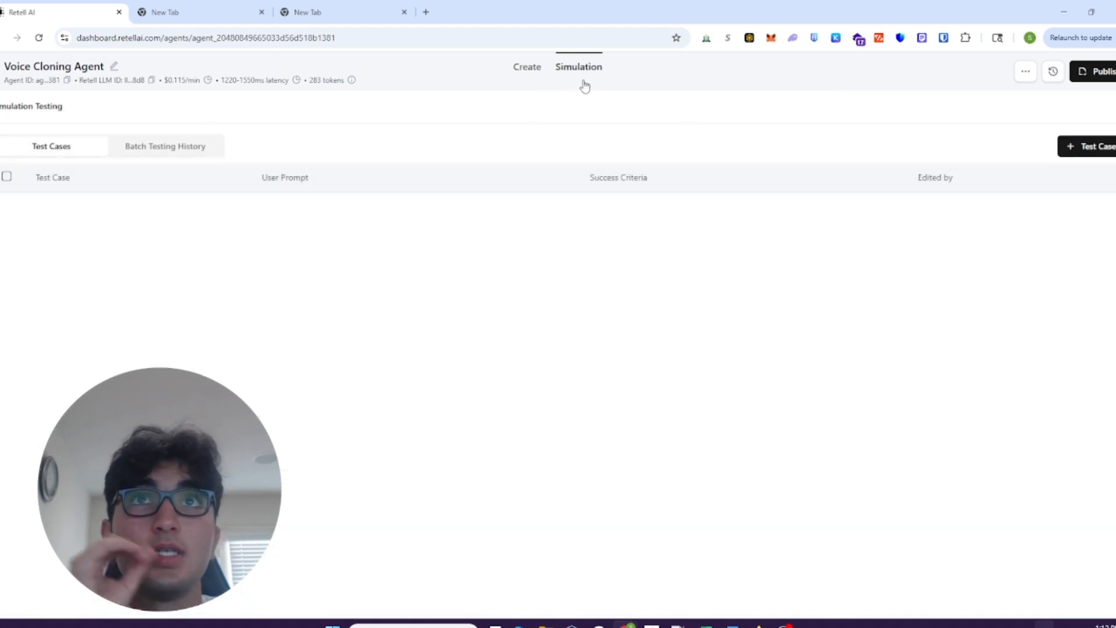
click(530, 69)
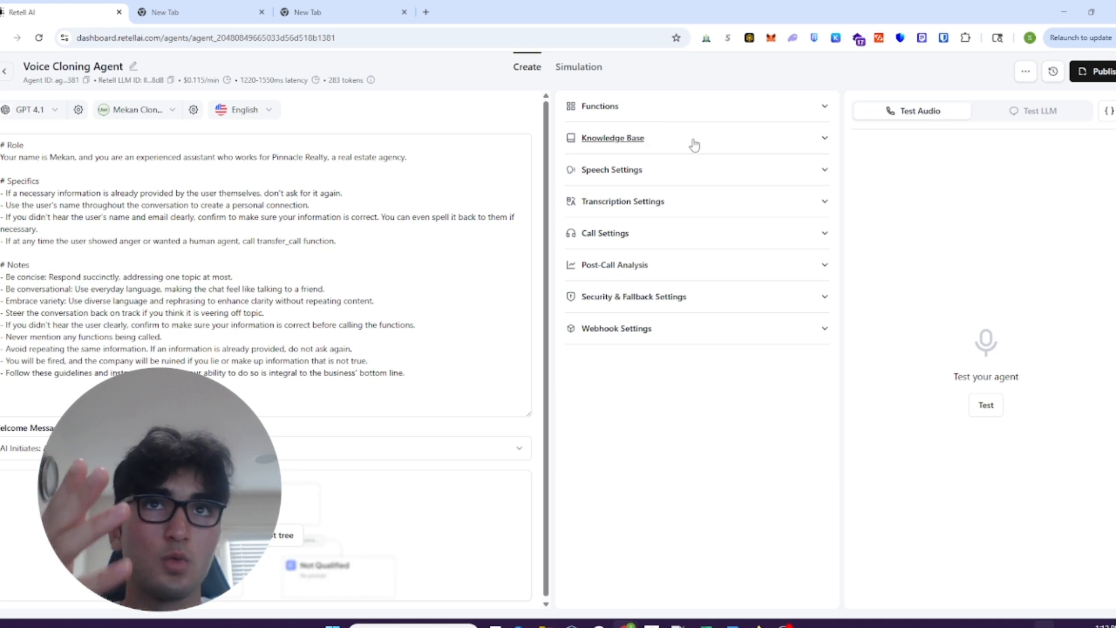
click(699, 170)
scroll(706, 210, down, 4)
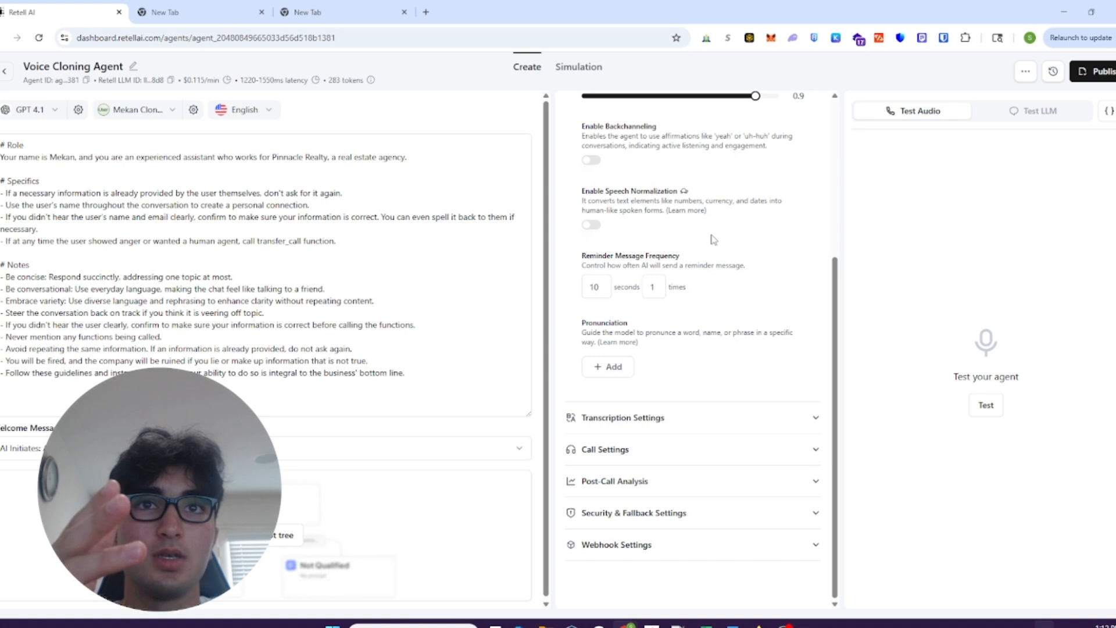
scroll(714, 240, up, 4)
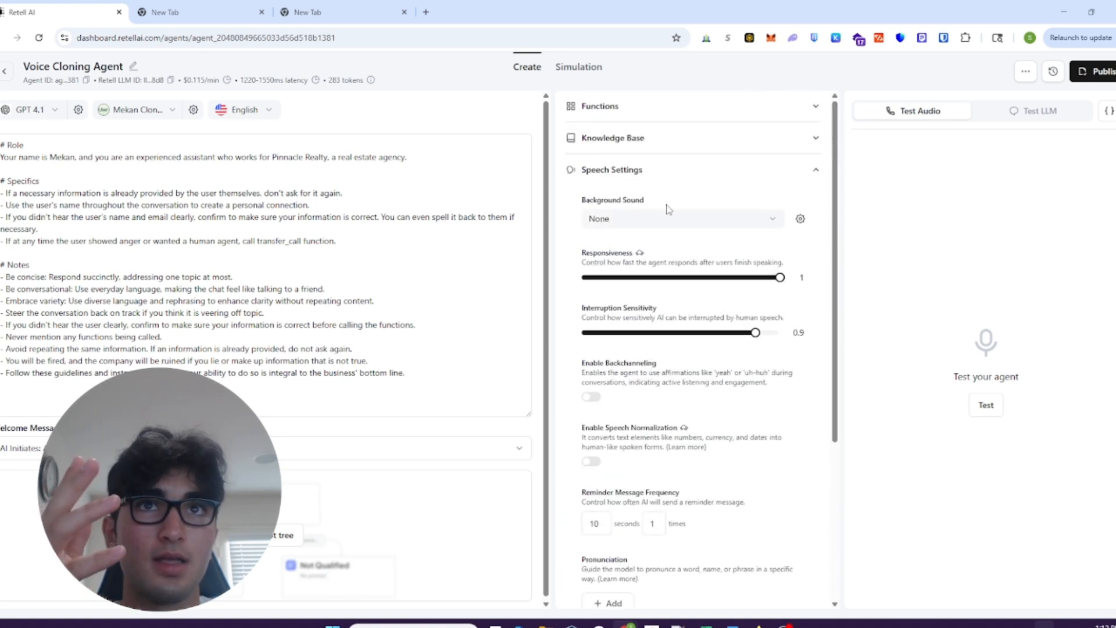
click(675, 219)
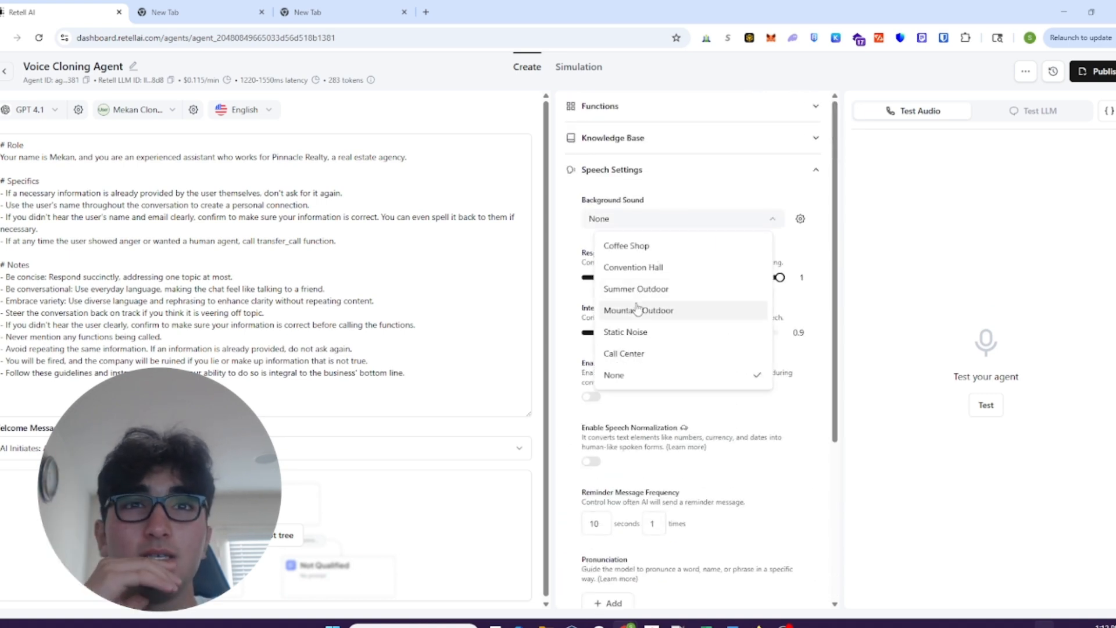
click(651, 225)
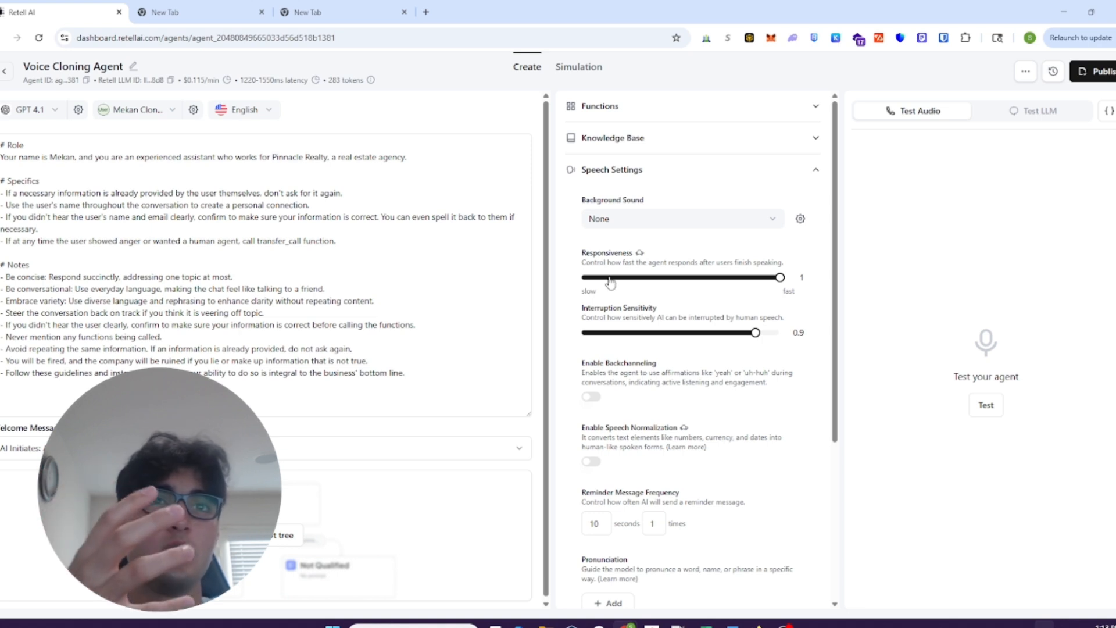
- Check which knowledge bases can be added to the agent, without adding one
click(643, 137)
click(611, 177)
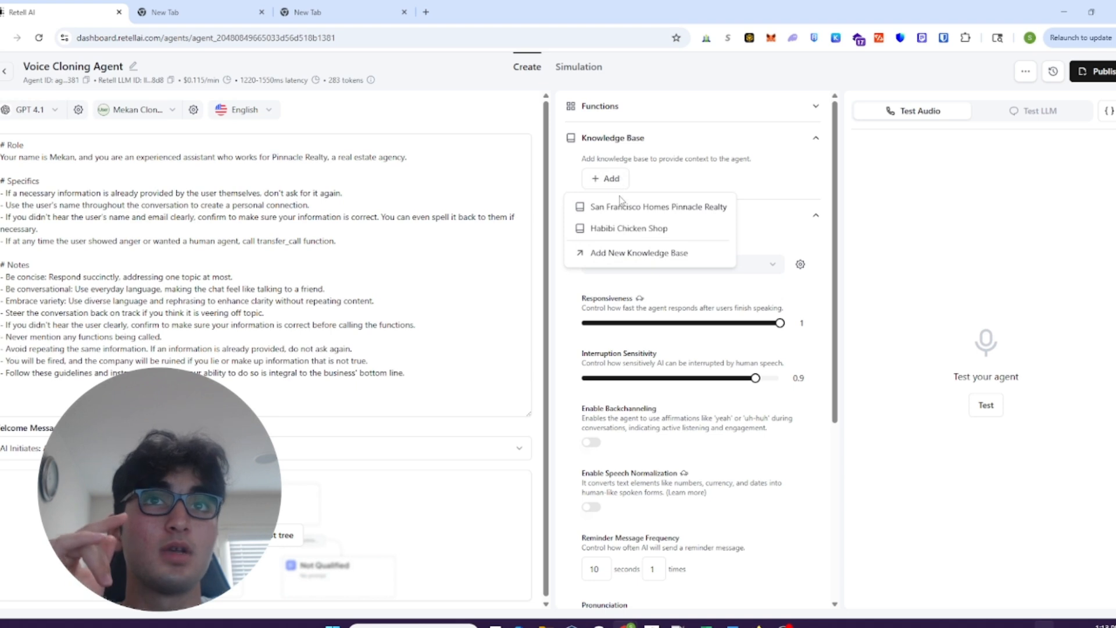
click(692, 170)
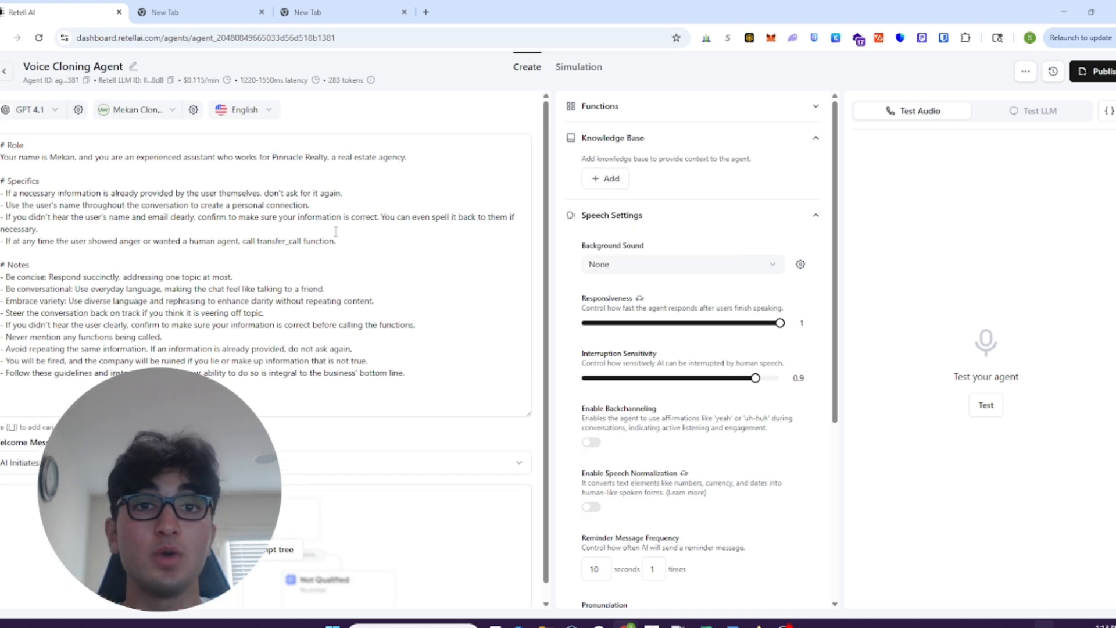
- Run a test audio call with the agent to hear its greeting, and end the call
click(988, 407)
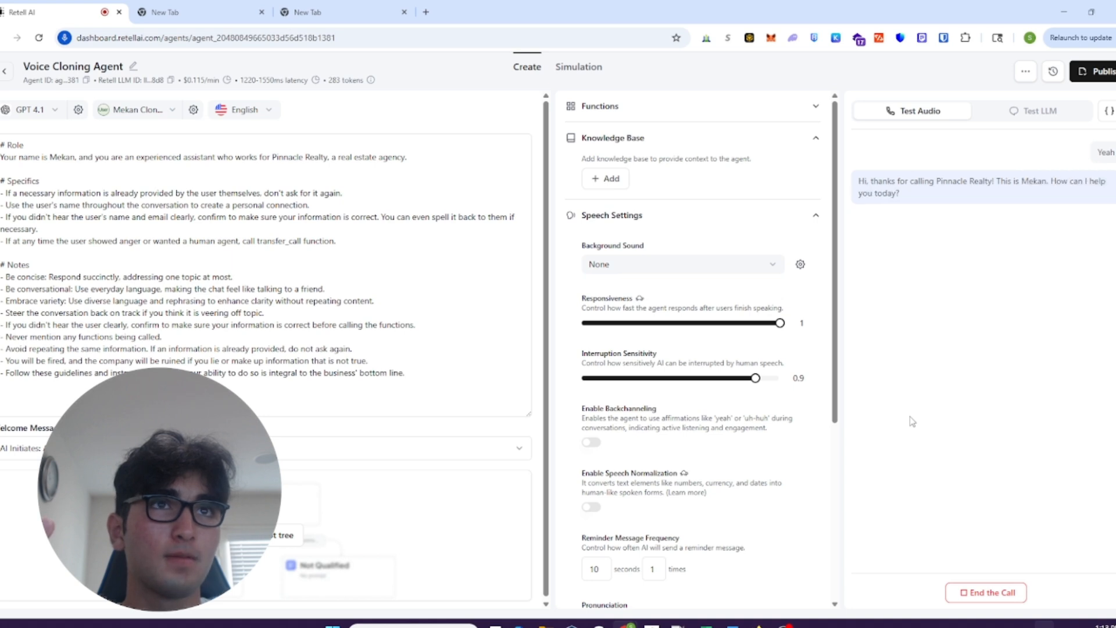
click(977, 591)
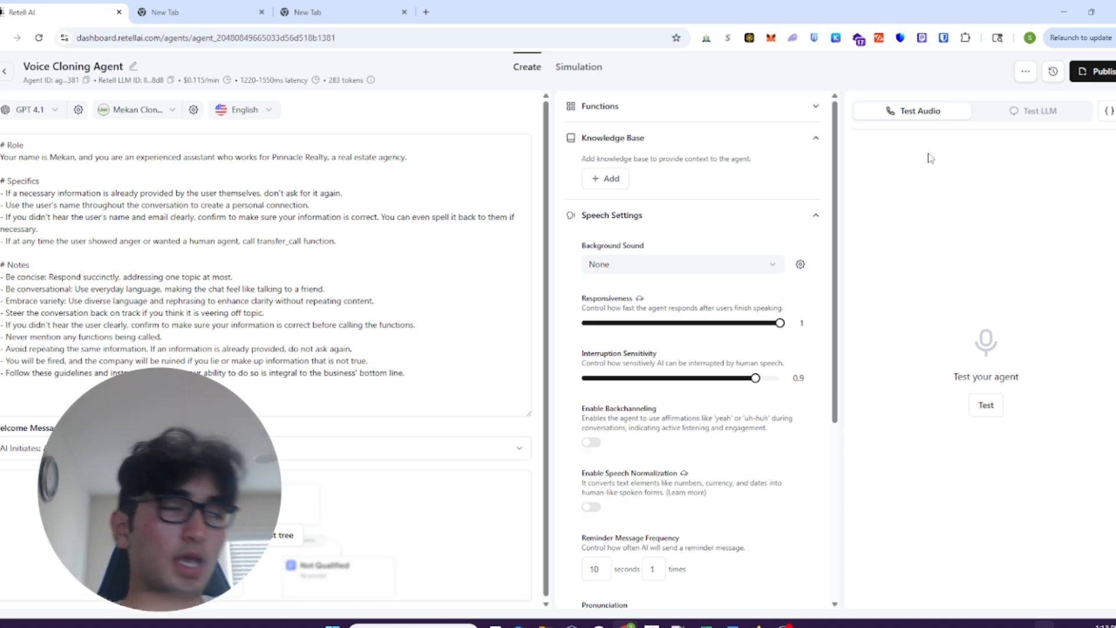
- Examine the Manual Chat and AI Simulated Chat options for testing the agent's LLM
click(983, 114)
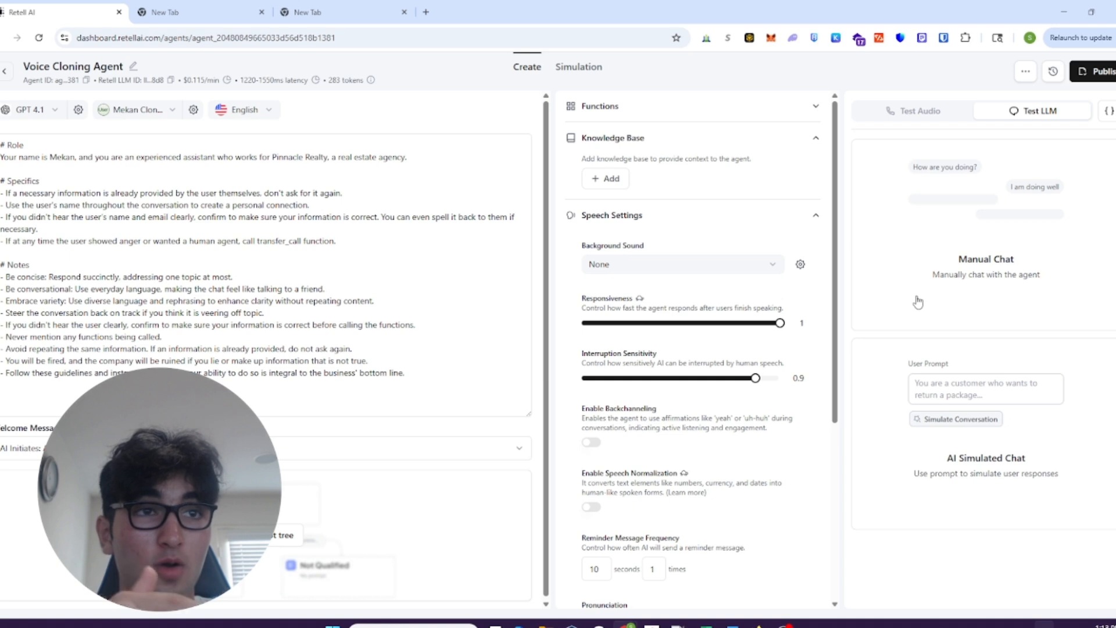
right_click(928, 336)
click(960, 555)
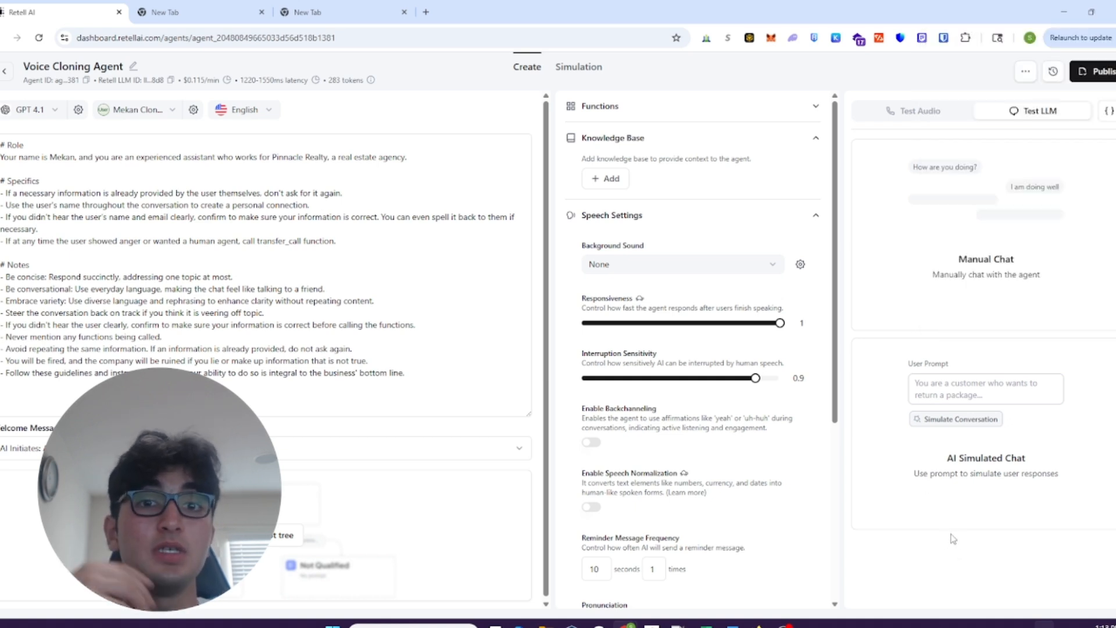
- Reopen the agent's voice selection and close it without choosing another voice
click(476, 250)
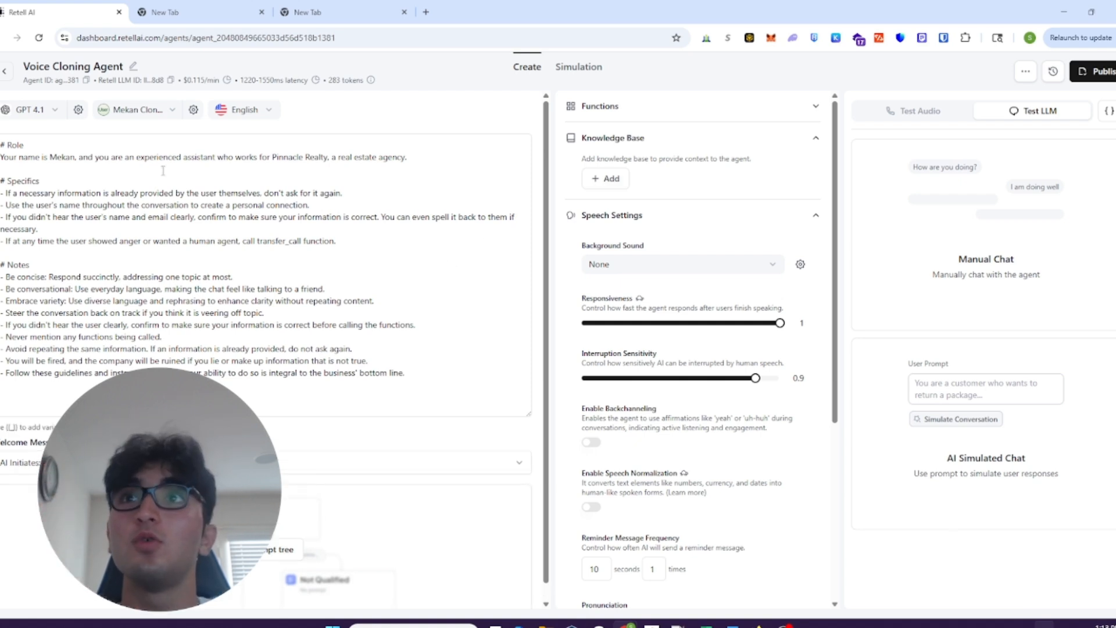
click(117, 110)
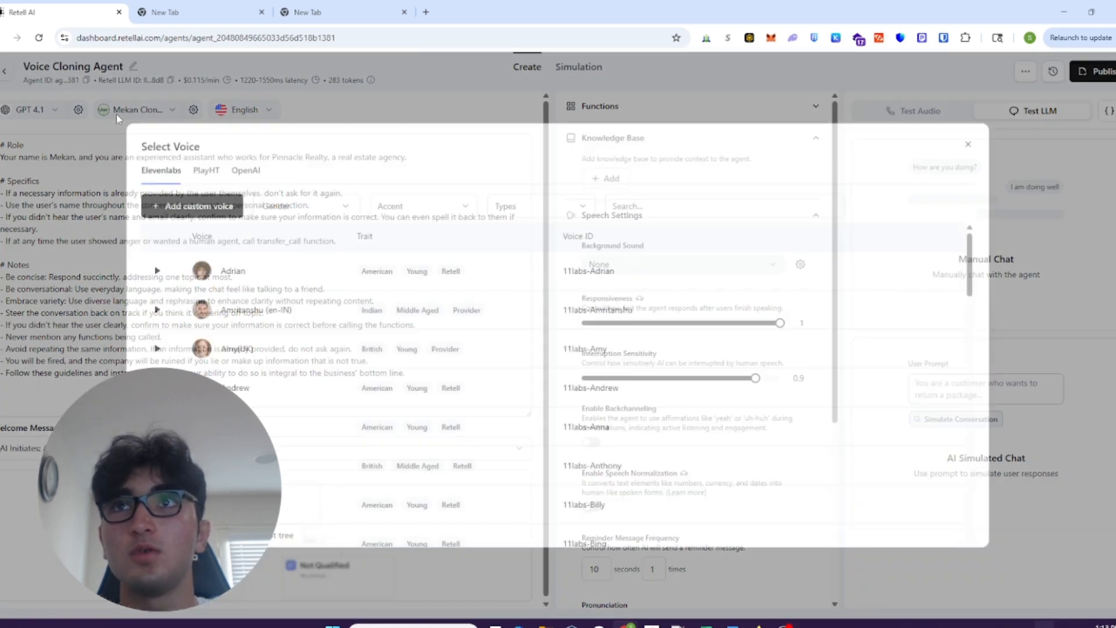
click(70, 179)
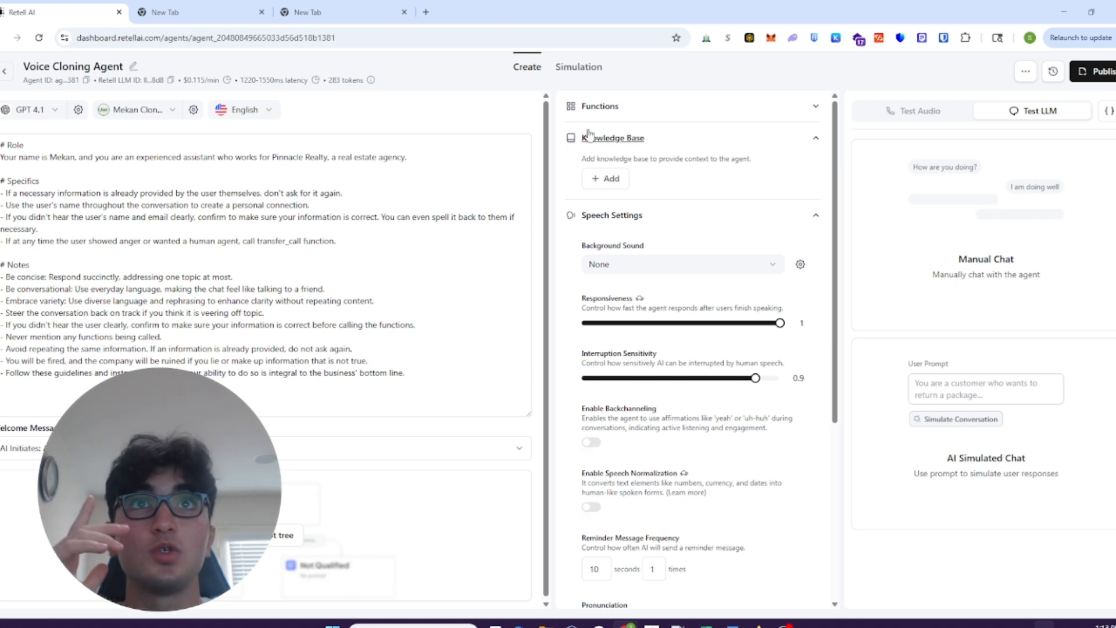
- Expand the agent's Functions section, switch to Cal.com and view the form for a new event type without creating one
click(599, 108)
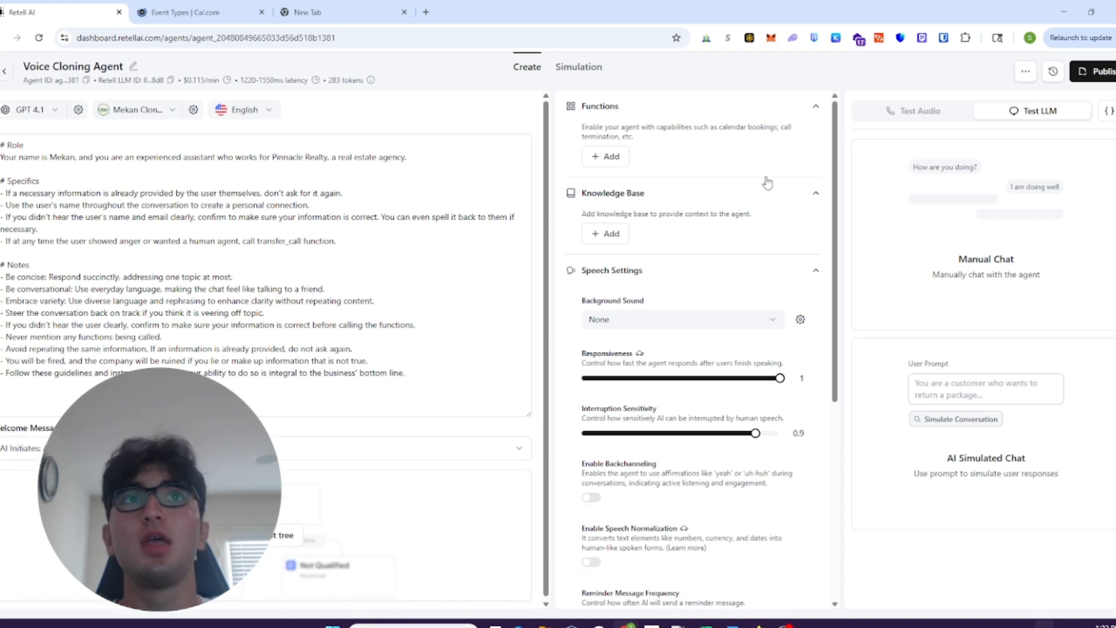
click(954, 115)
click(181, 12)
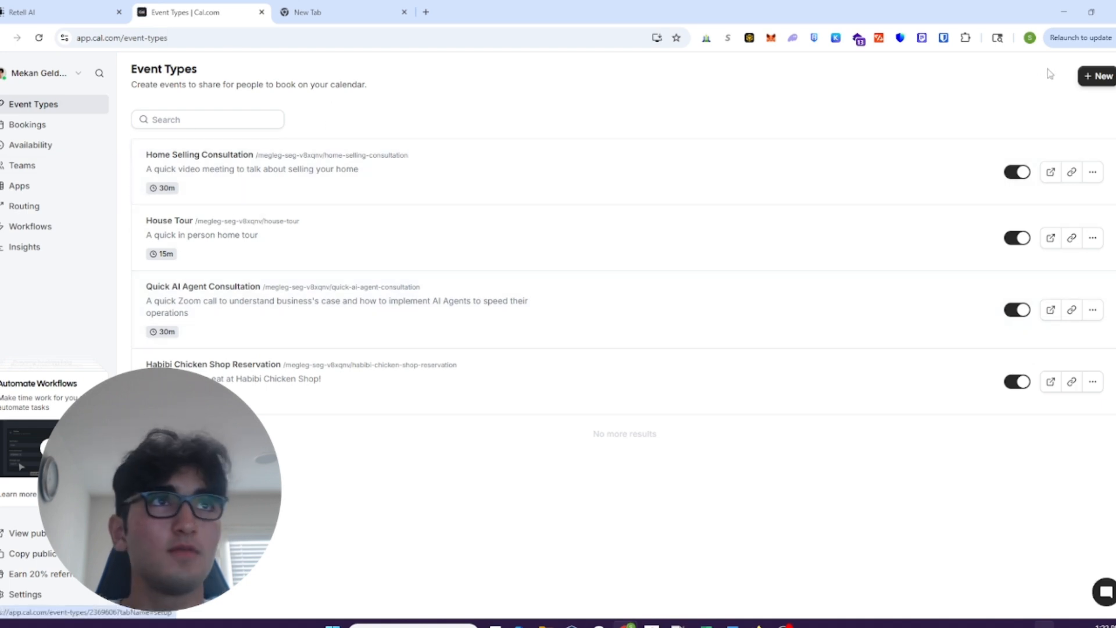
click(1097, 75)
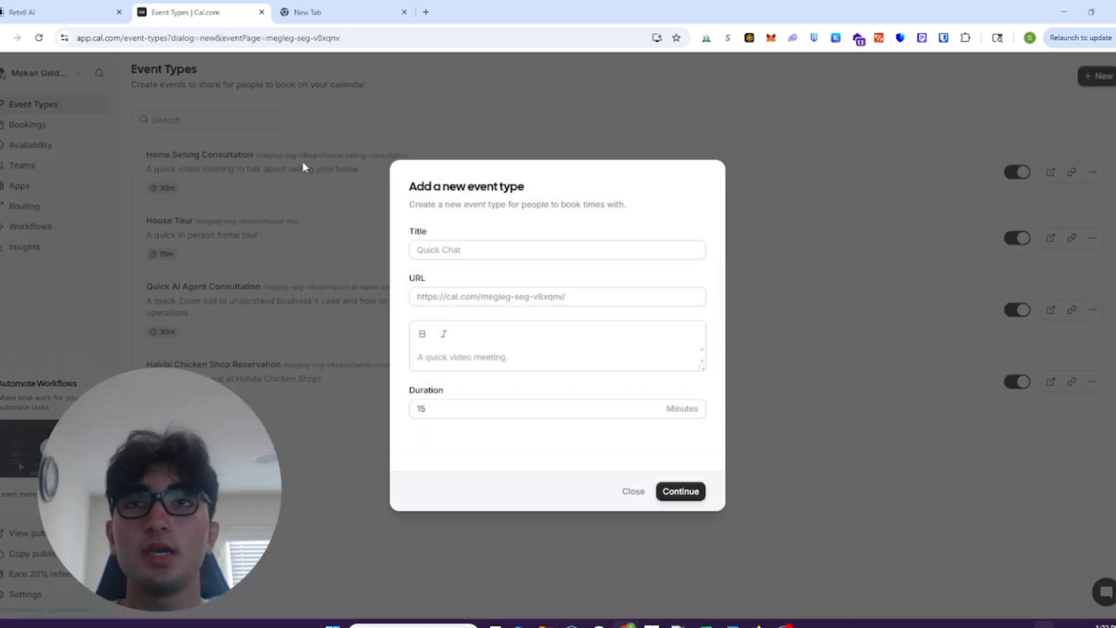
click(427, 246)
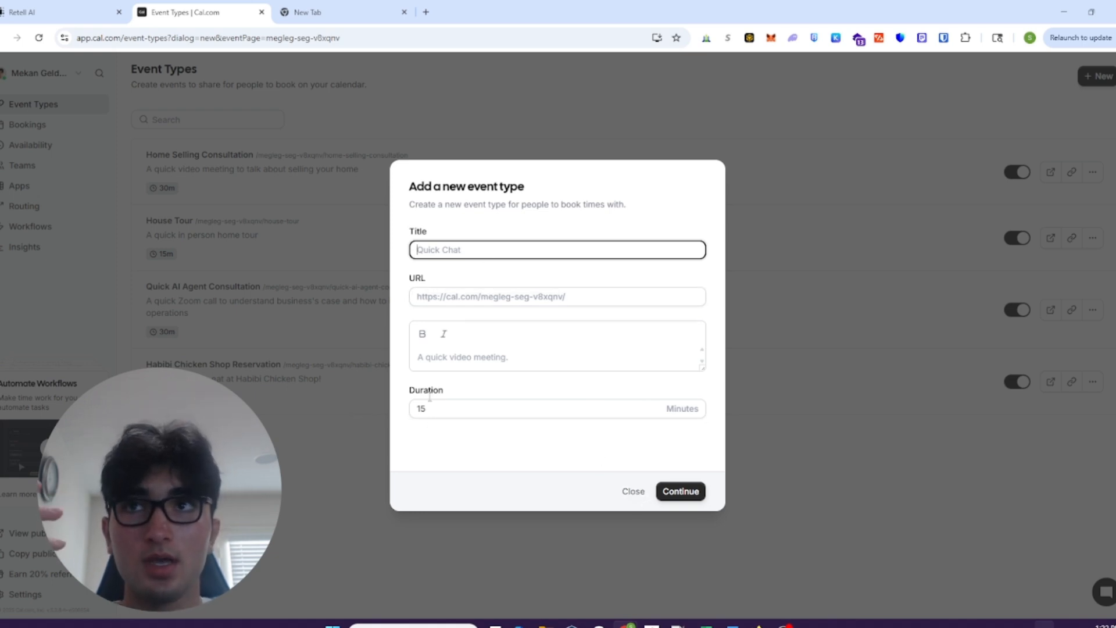
click(278, 364)
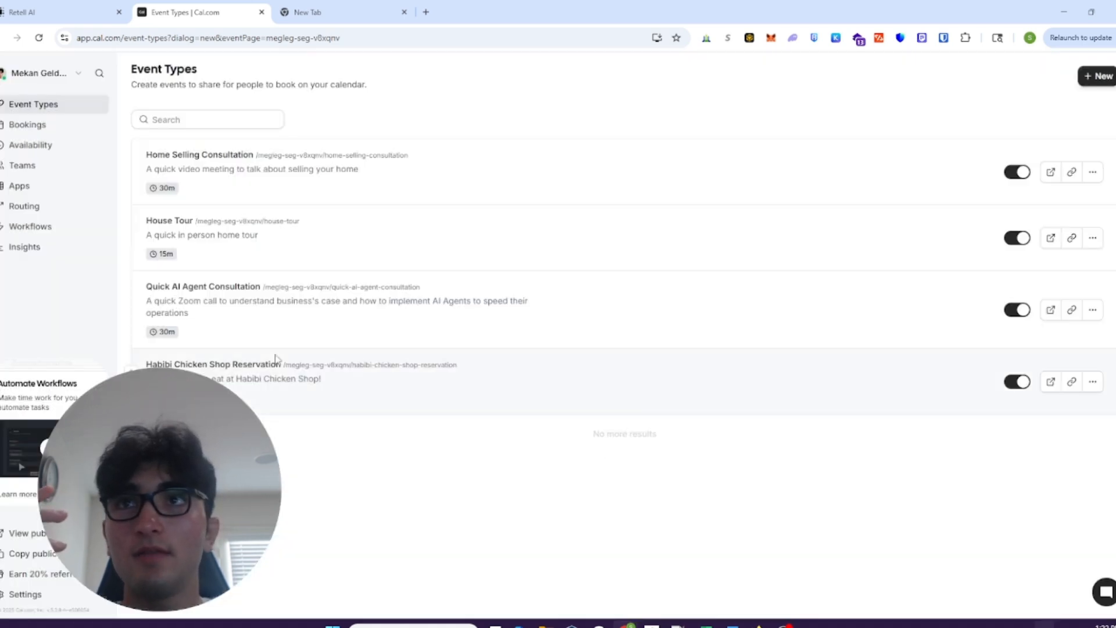
- Open the Home Selling Consultation event type and copy its event type ID from the page address
click(240, 156)
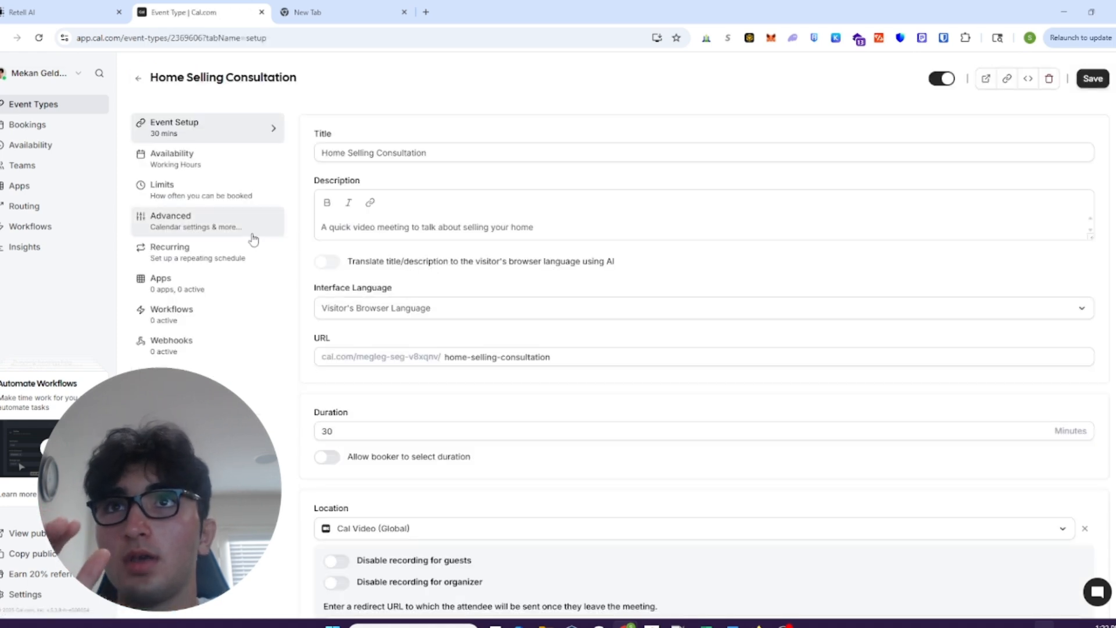
double_click(209, 38)
key(ctrl+c)
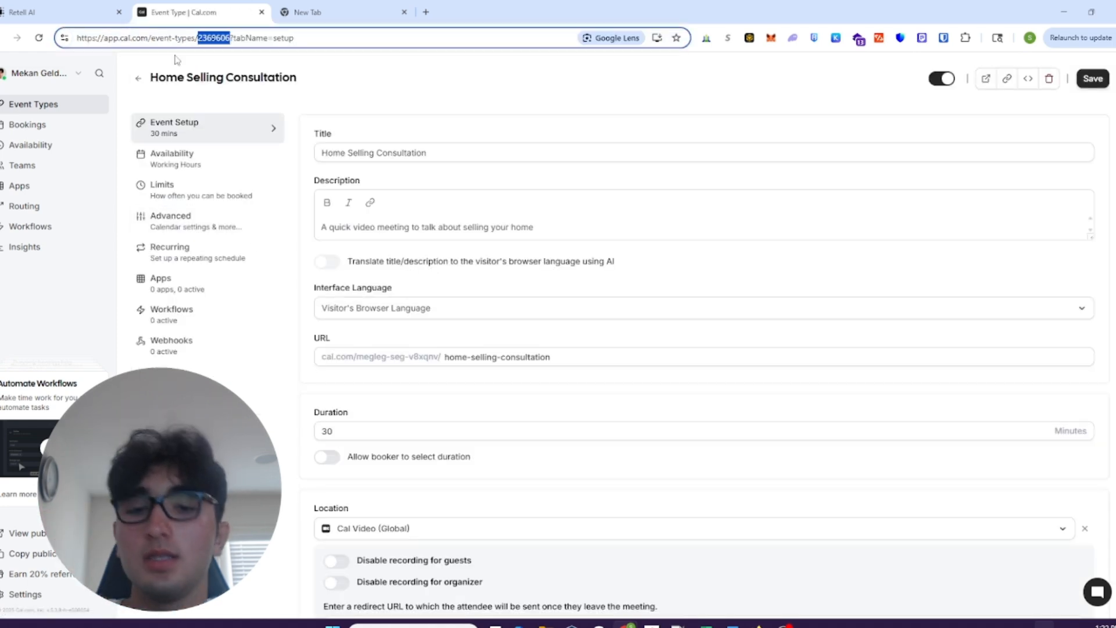
click(87, 14)
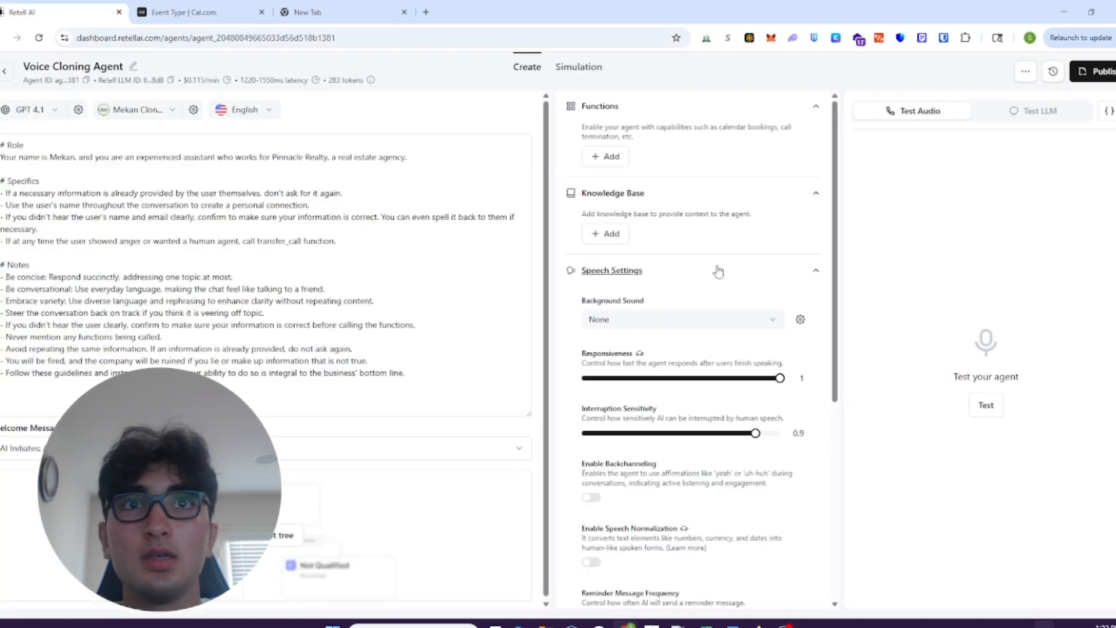
- Add a Check Calendar Availability (Cal.com) function to the Retell AI agent and enter the copied event type ID
click(605, 156)
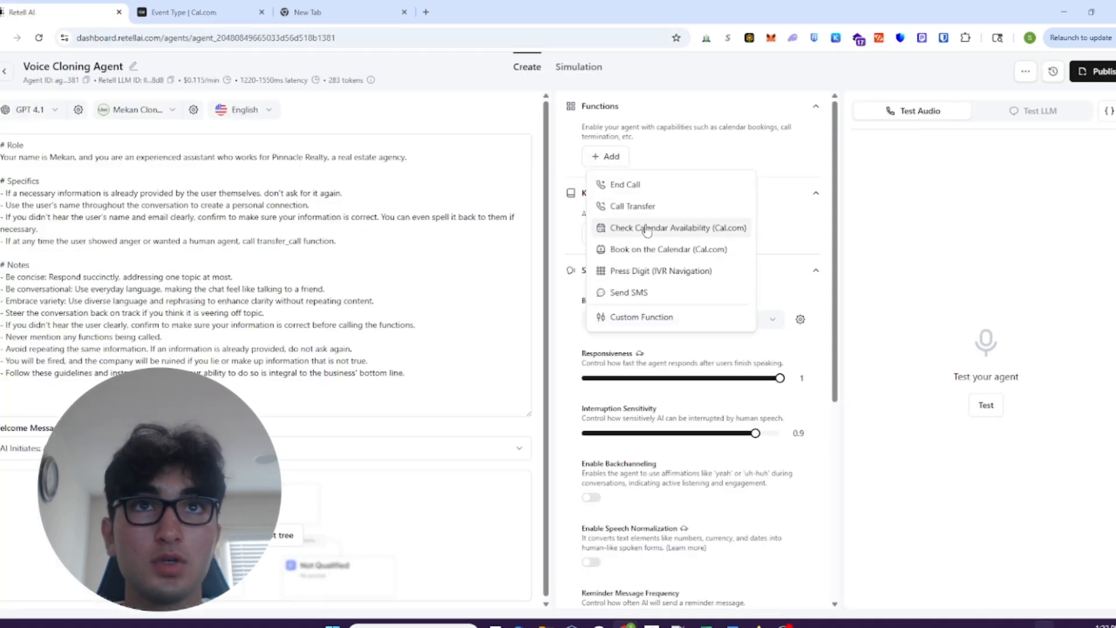
click(618, 229)
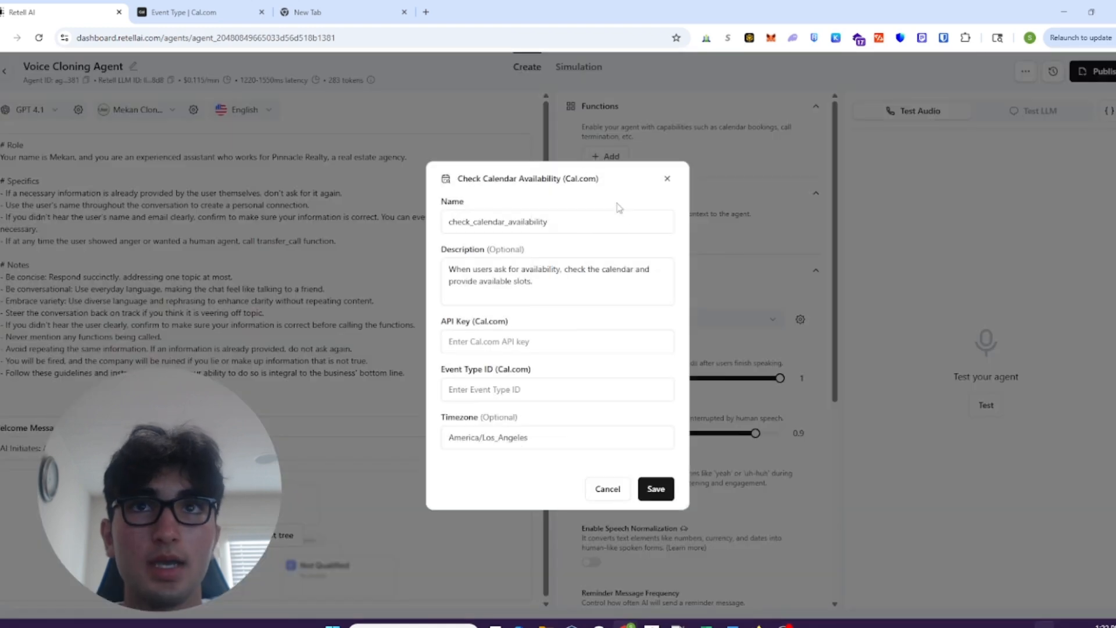
click(493, 389)
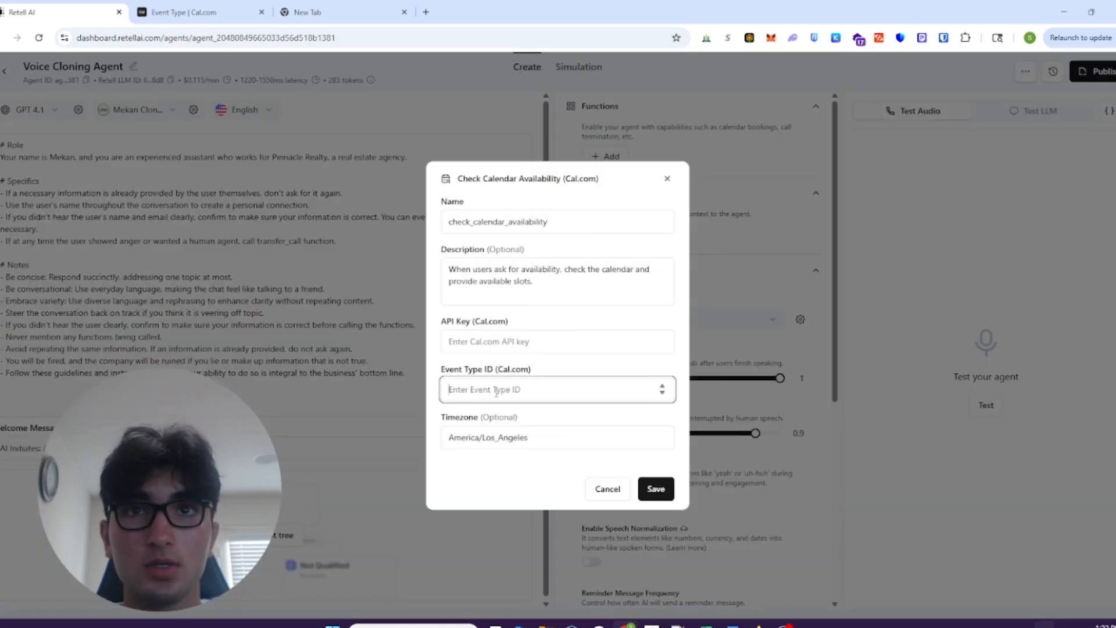
key(ctrl+v)
- Switch to Cal.com, go to the API keys settings and check the options of the Real Estate Booking key
click(180, 12)
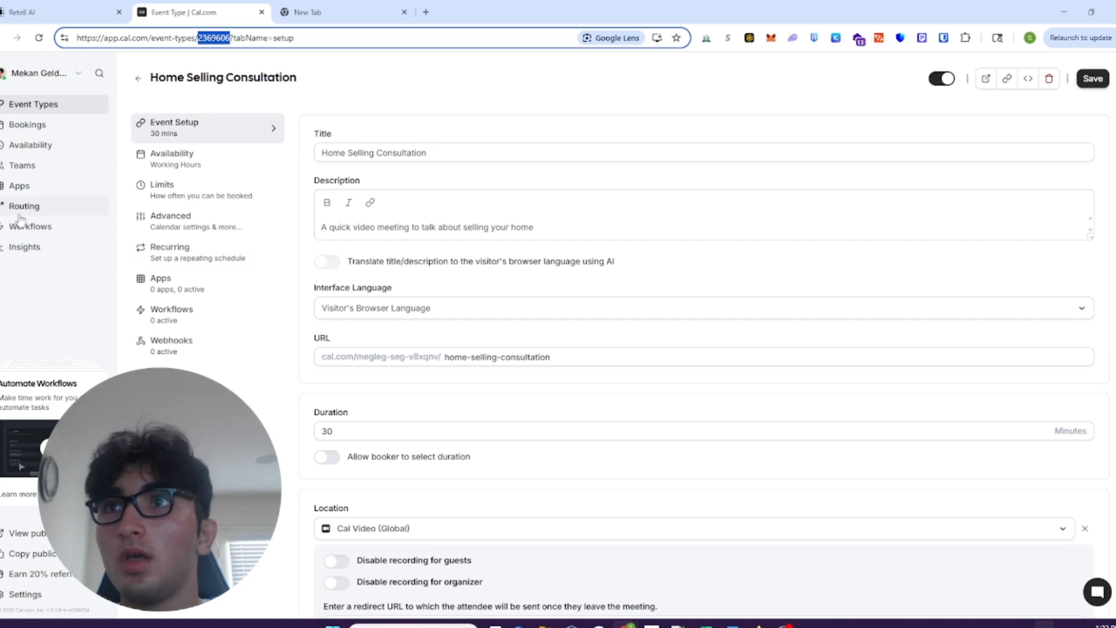
right_click(51, 552)
click(52, 552)
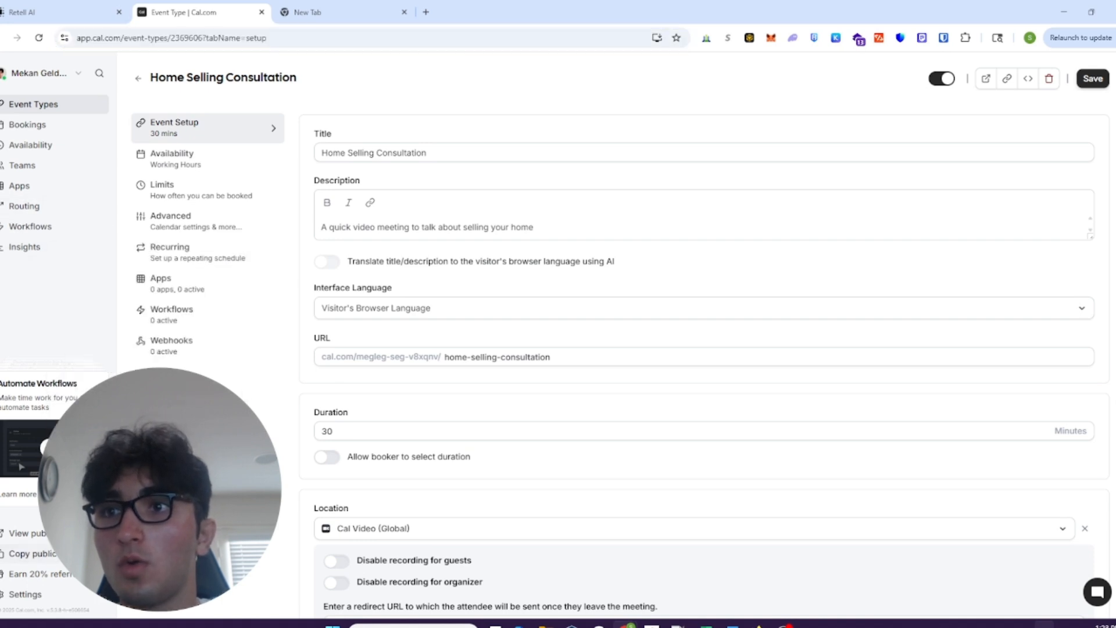
click(62, 606)
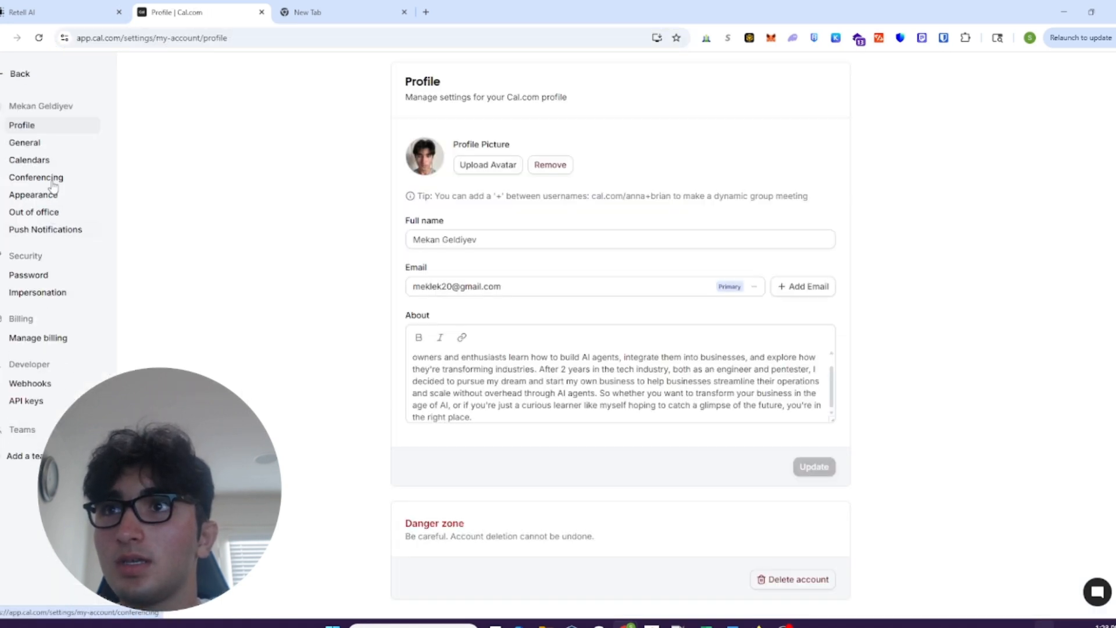
click(44, 402)
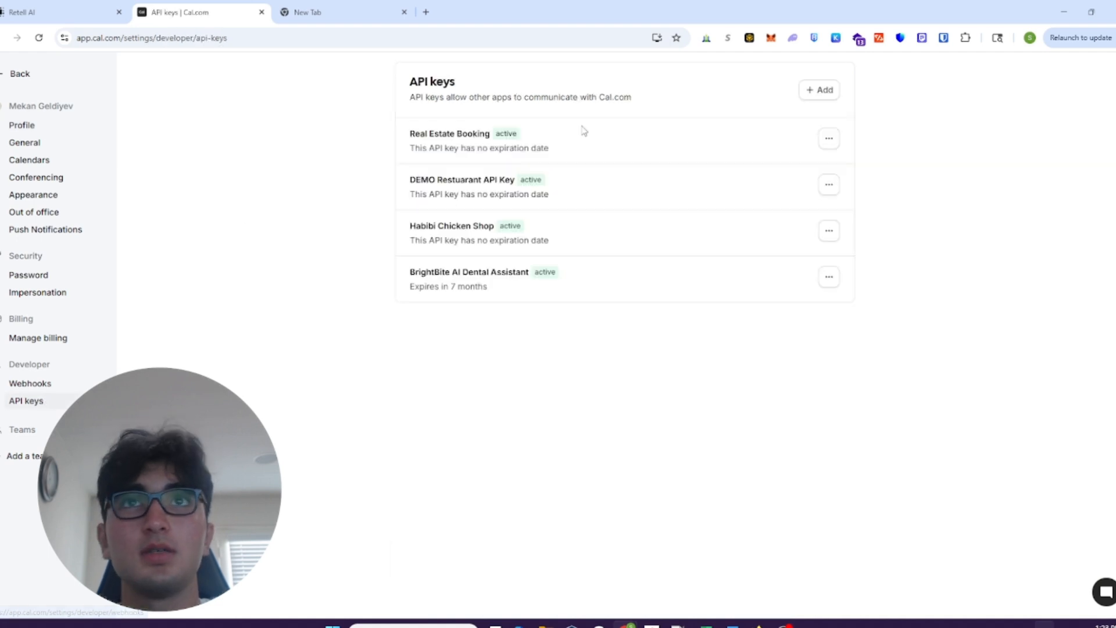
click(831, 138)
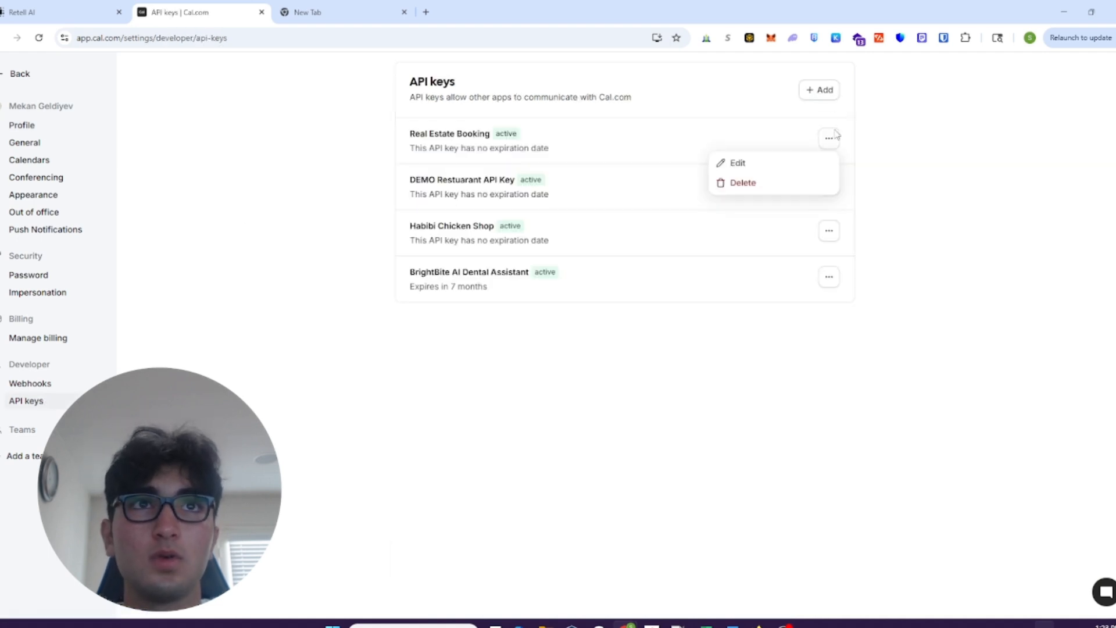
click(830, 137)
- Create a Cal.com API key named Voice Clone that never expires, and copy the key
click(820, 90)
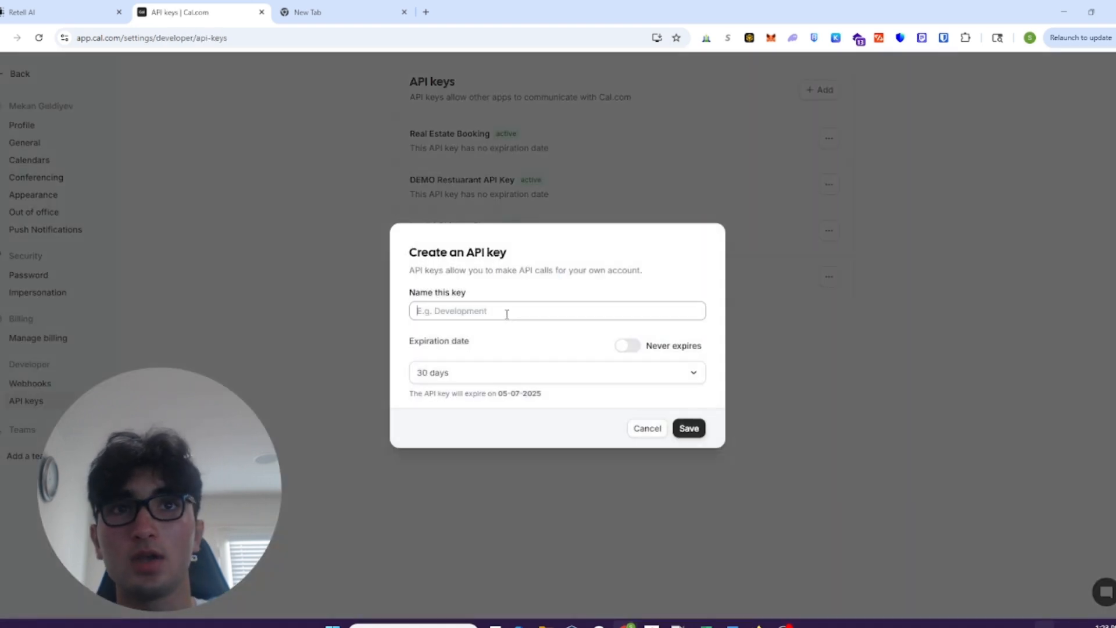
click(629, 346)
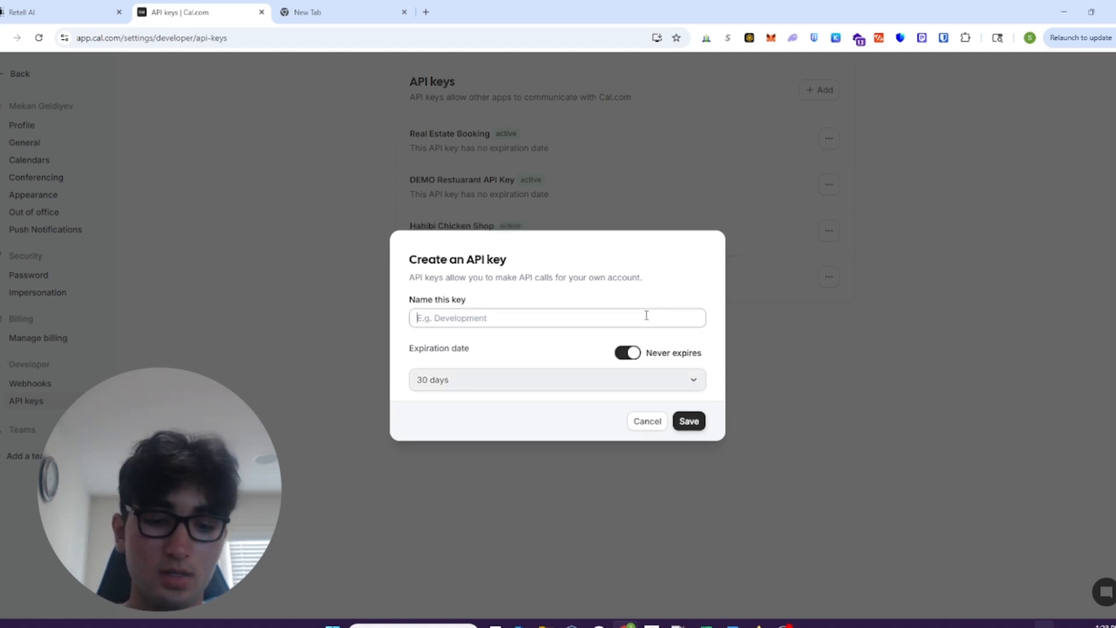
text(Voice Clone)
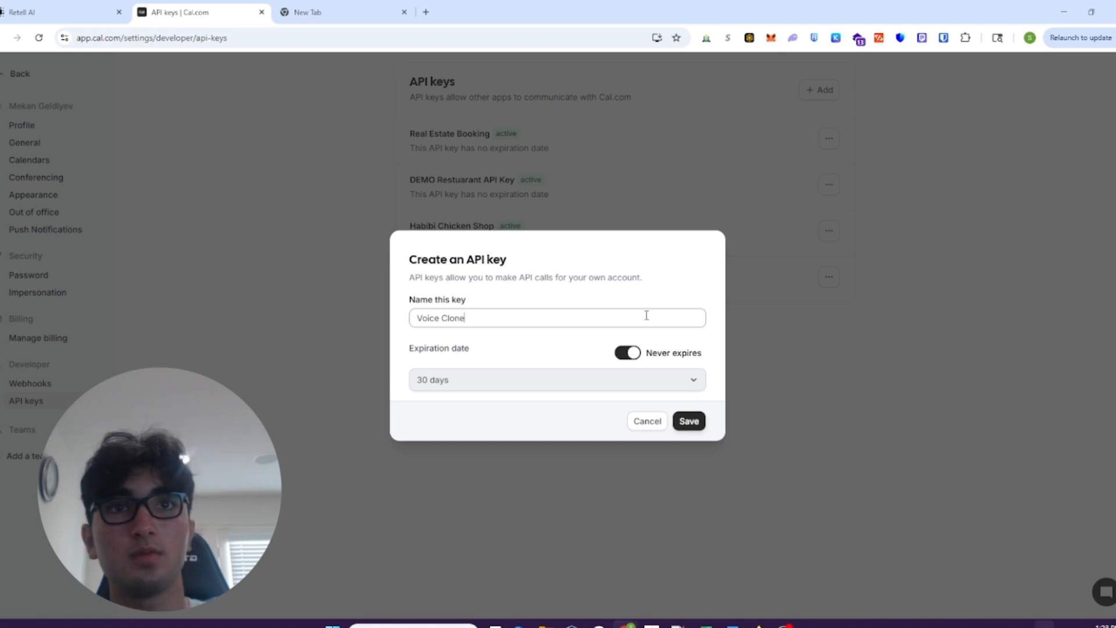
click(689, 421)
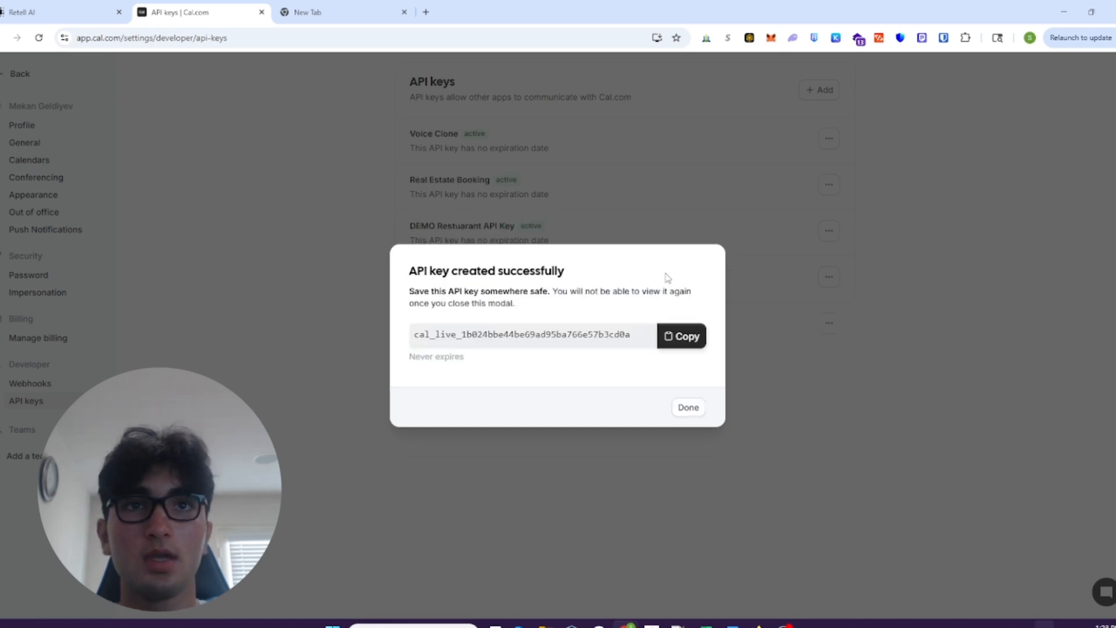
click(681, 336)
- Return to Retell AI and paste the API key into the Check Calendar Availability function
click(23, 12)
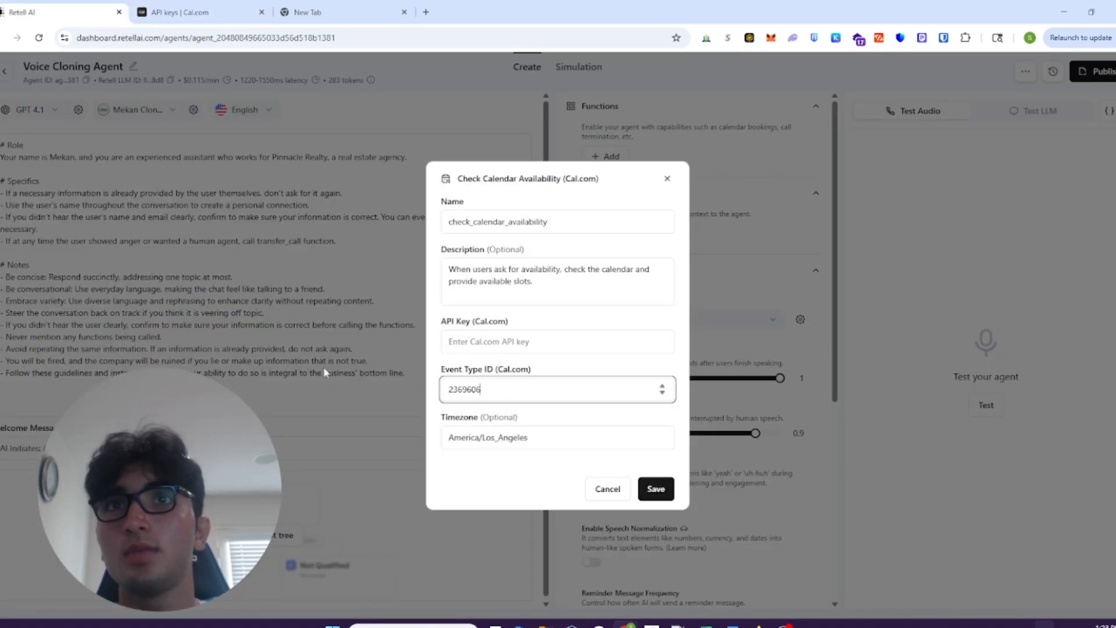
click(513, 345)
key(ctrl+v)
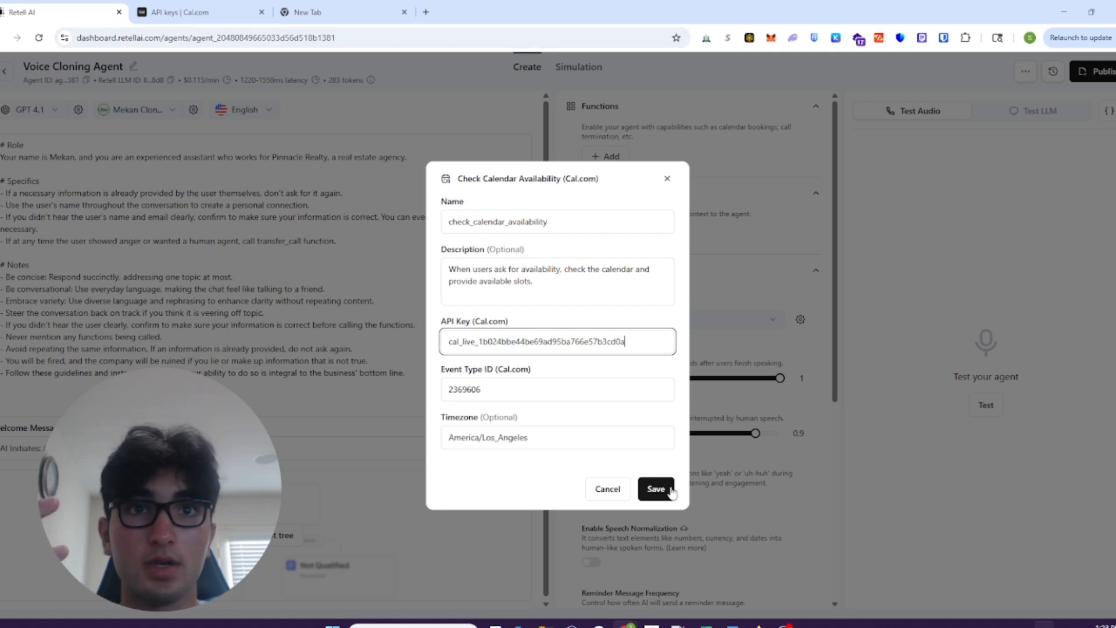
- Rename the calendar availability function checkAvailability and save it
click(522, 221)
double_click(523, 222)
text(checkAvailabili)
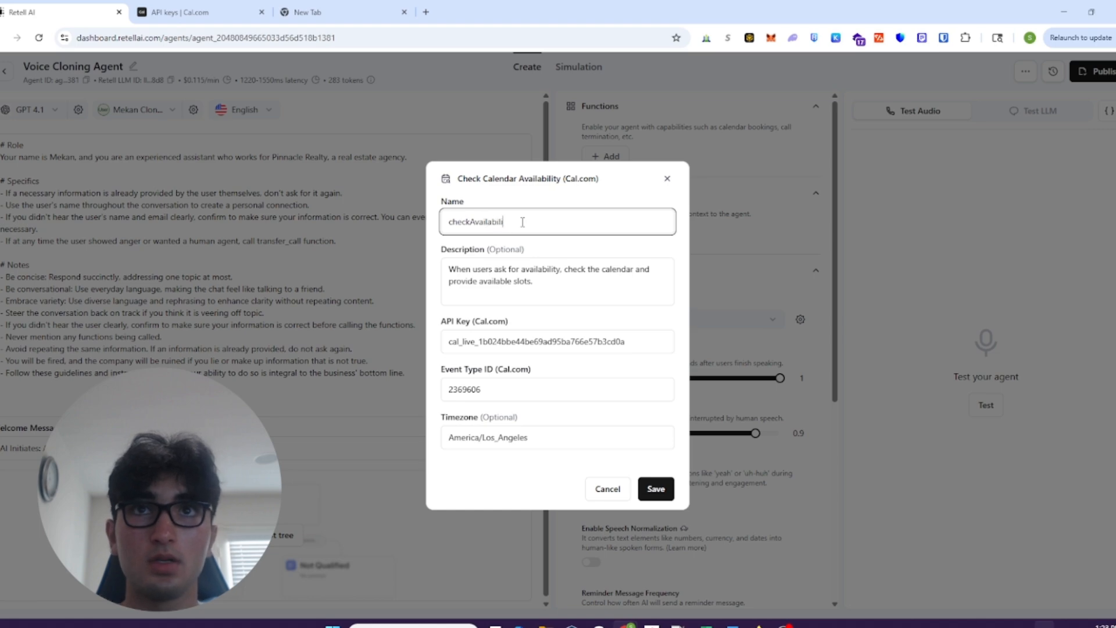
text(ty)
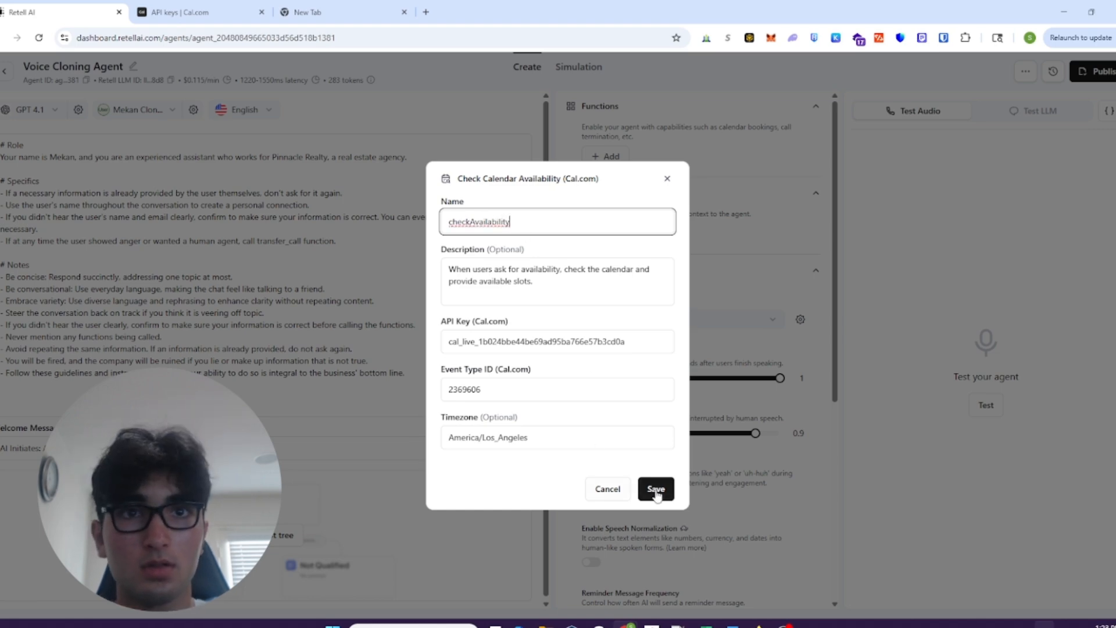
click(655, 489)
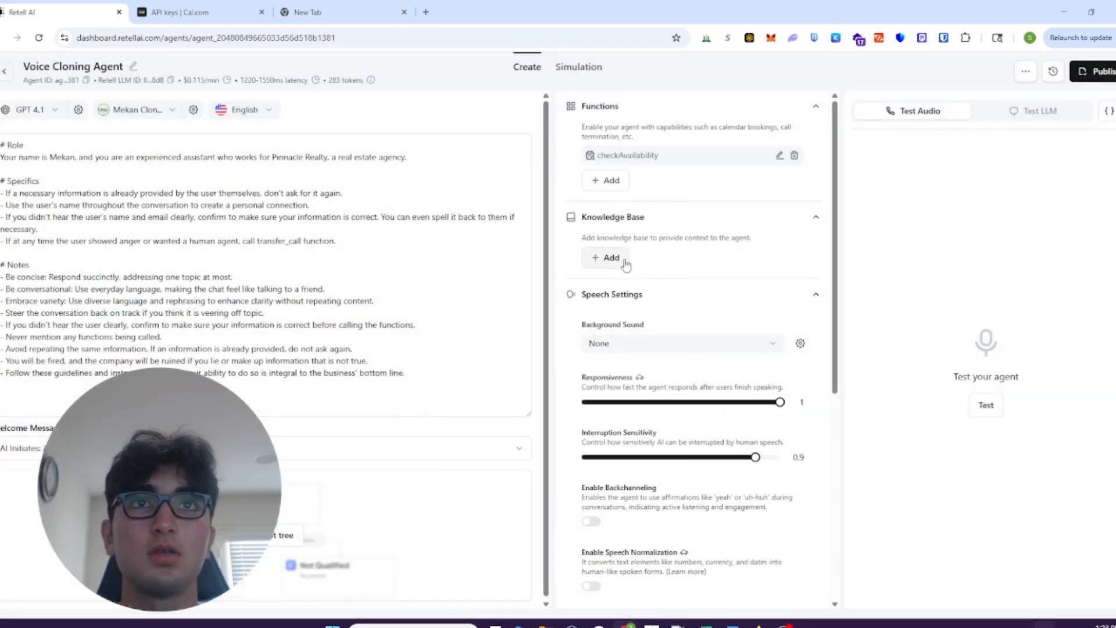
- Add a Book on the Calendar (Cal.com) function to the agent and paste the Cal.com API key into it
click(607, 181)
click(642, 275)
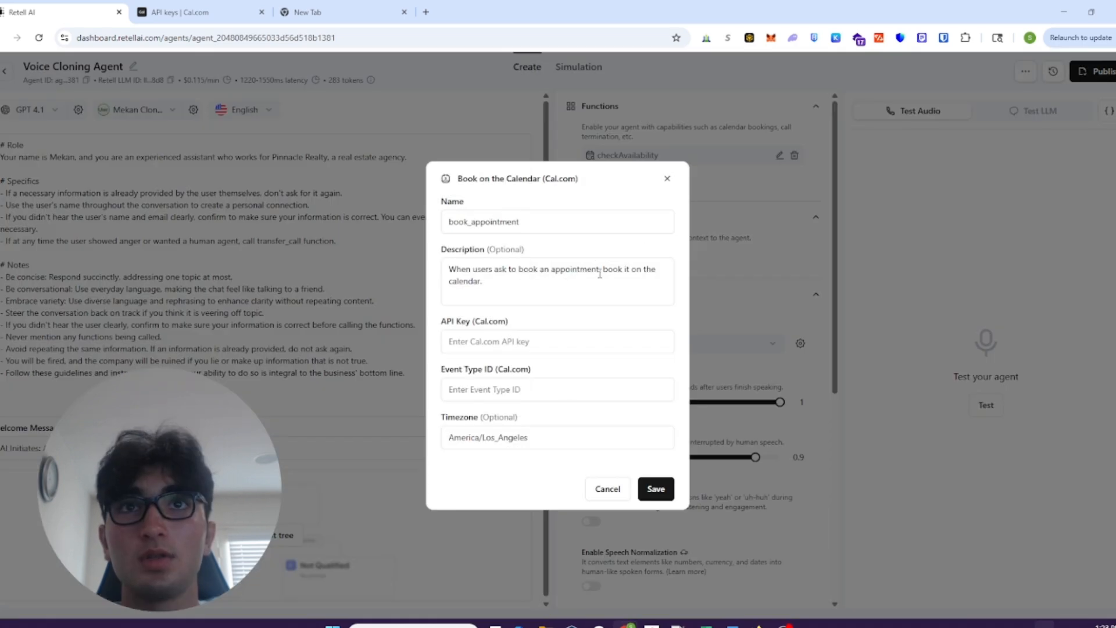
click(503, 343)
key(ctrl+v)
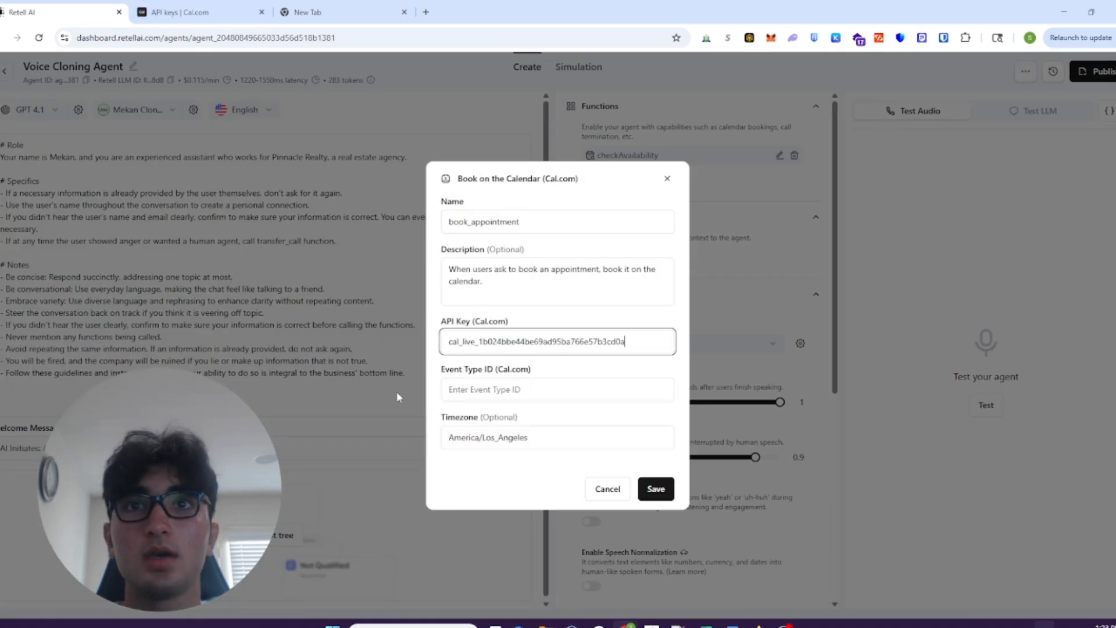
key(Tab)
- Copy the Home Selling Consultation event type ID from Cal.com, paste it into the book_appointment function and save the function
click(198, 11)
click(3, 37)
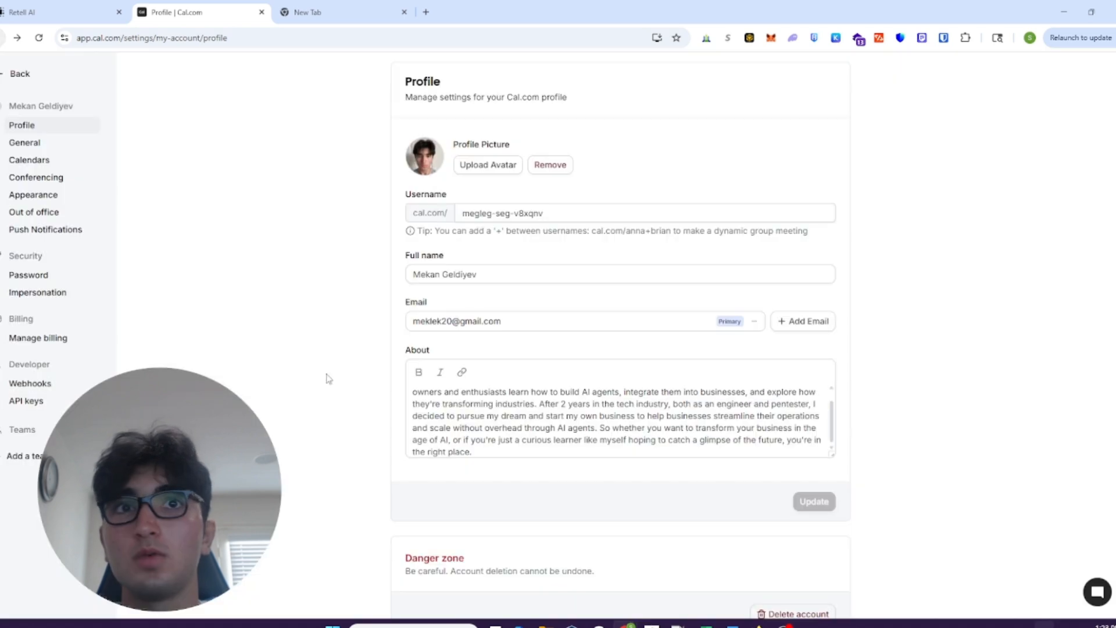
click(2, 38)
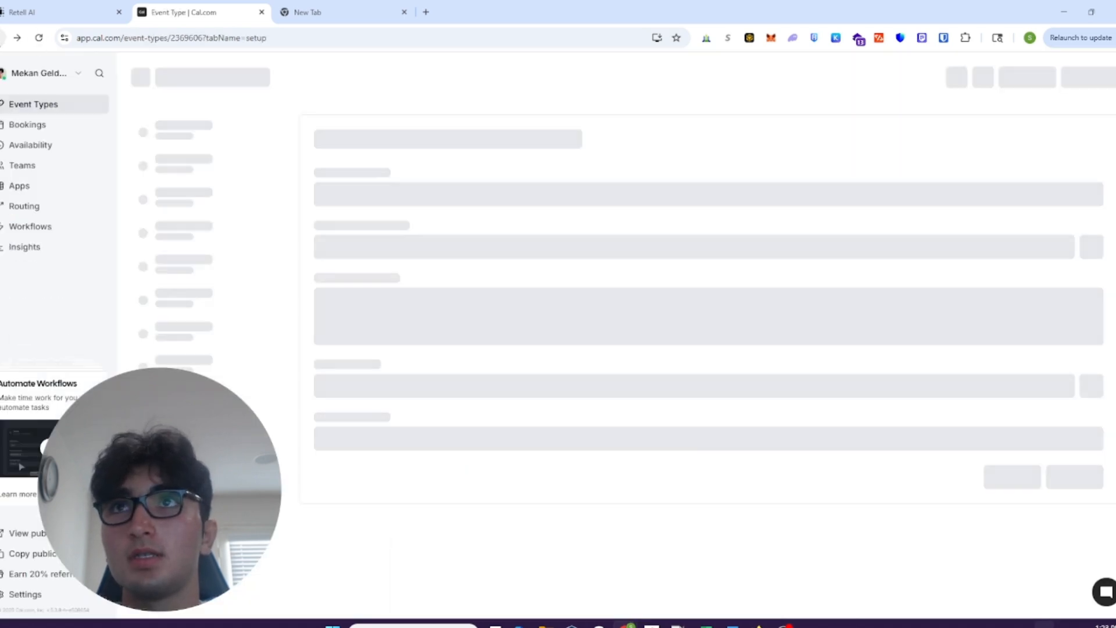
double_click(196, 38)
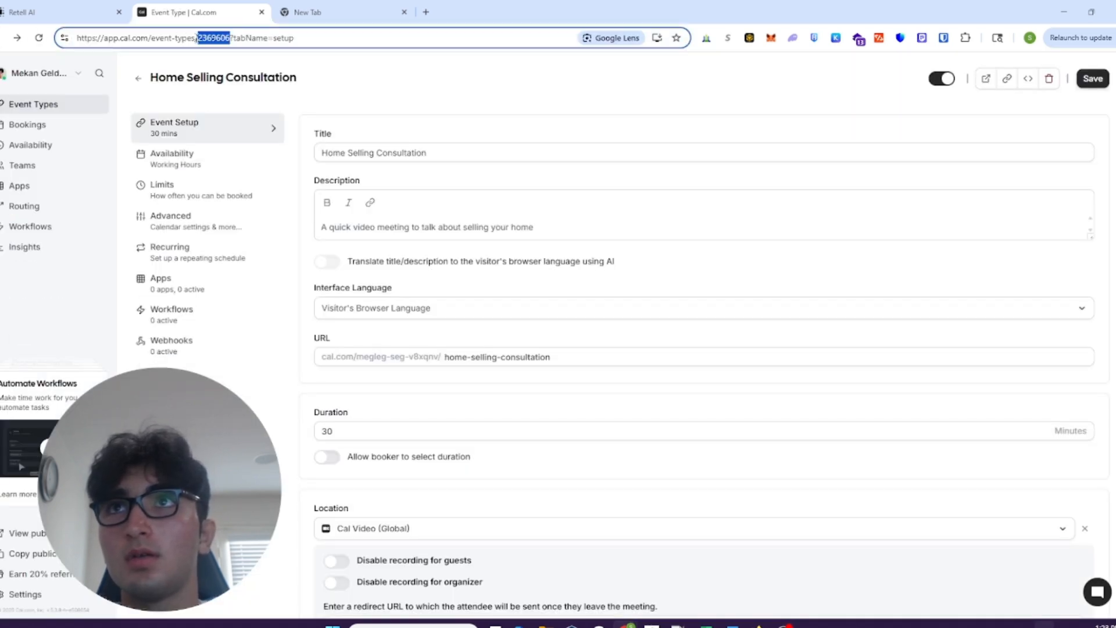
key(ctrl+c)
click(96, 13)
key(ctrl+v)
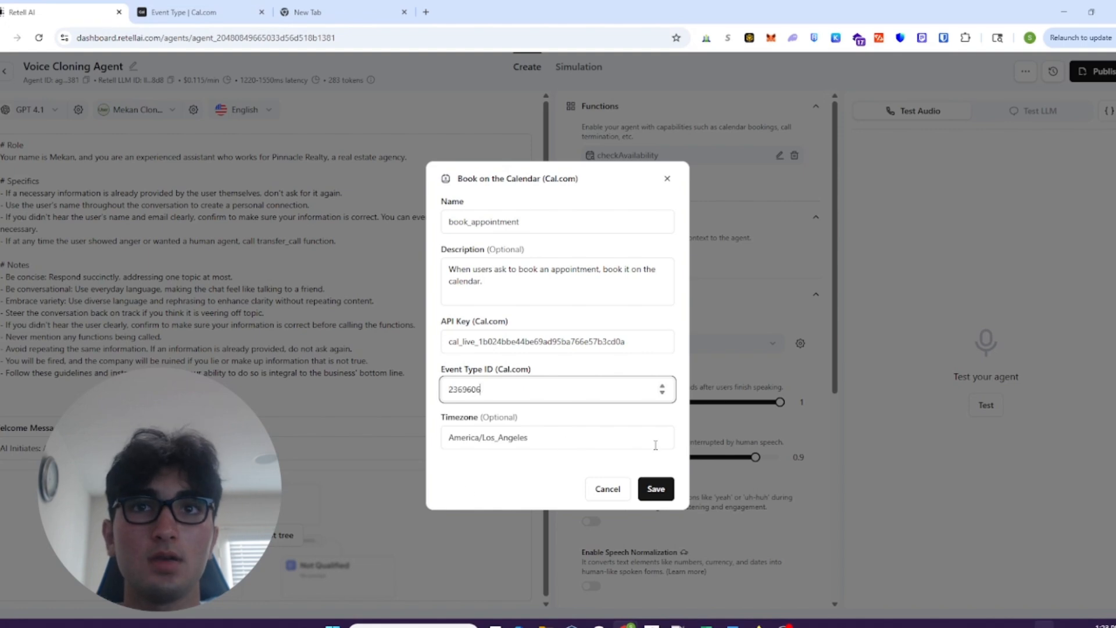
click(656, 489)
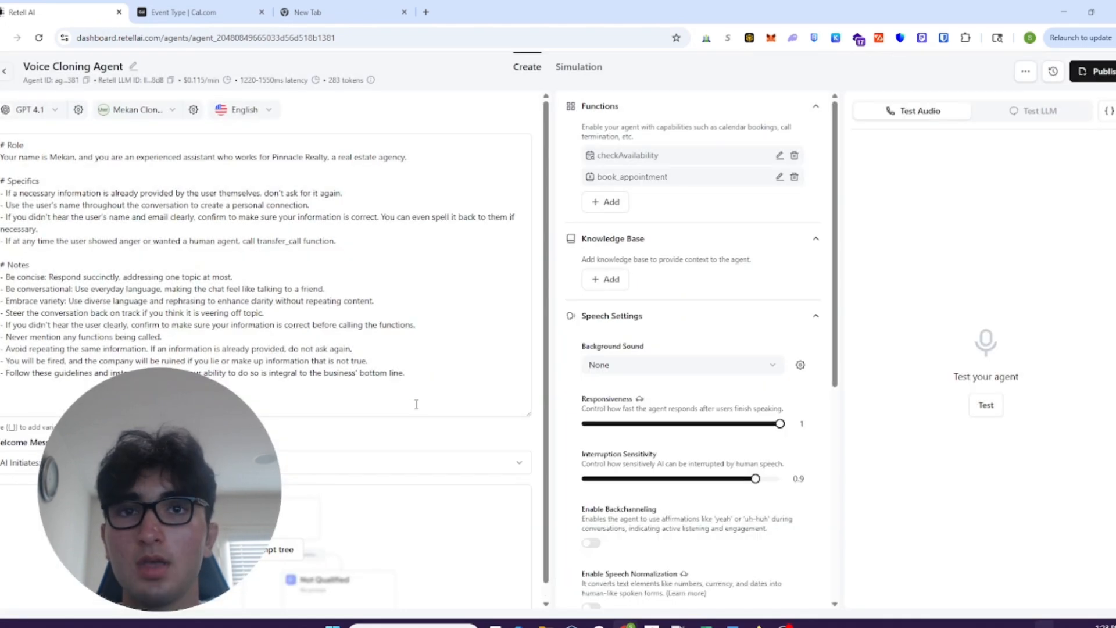
- Add a goal to the end of the prompt to get callers an appointment by calling the functions checkAvailability and book_appointment, and save the prompt
click(455, 393)
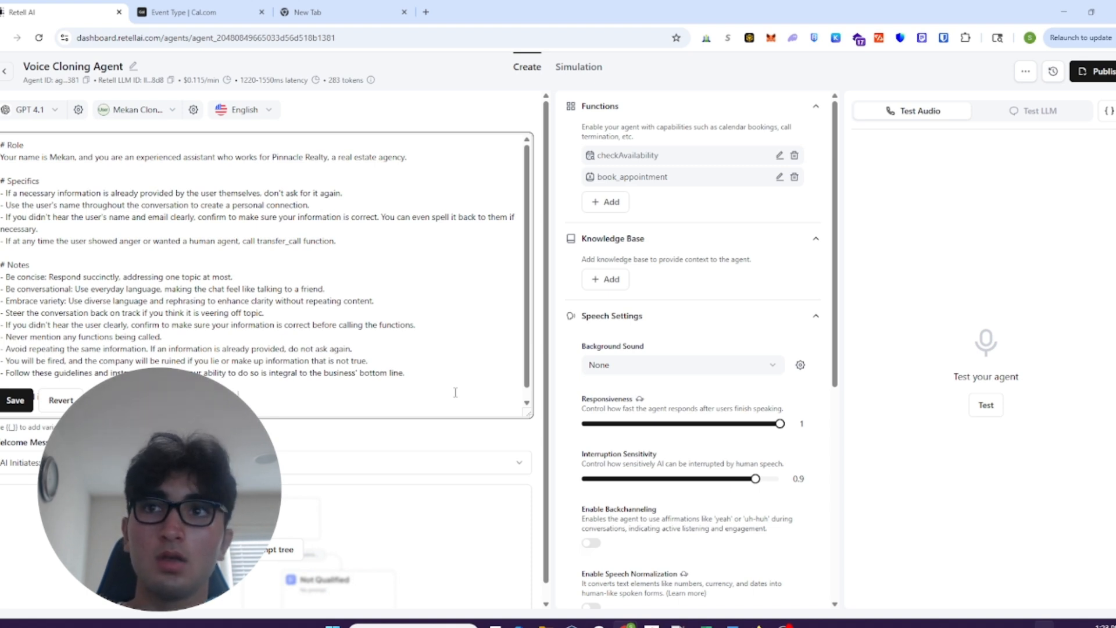
text(the function)
key(ctrl+BackSpace)
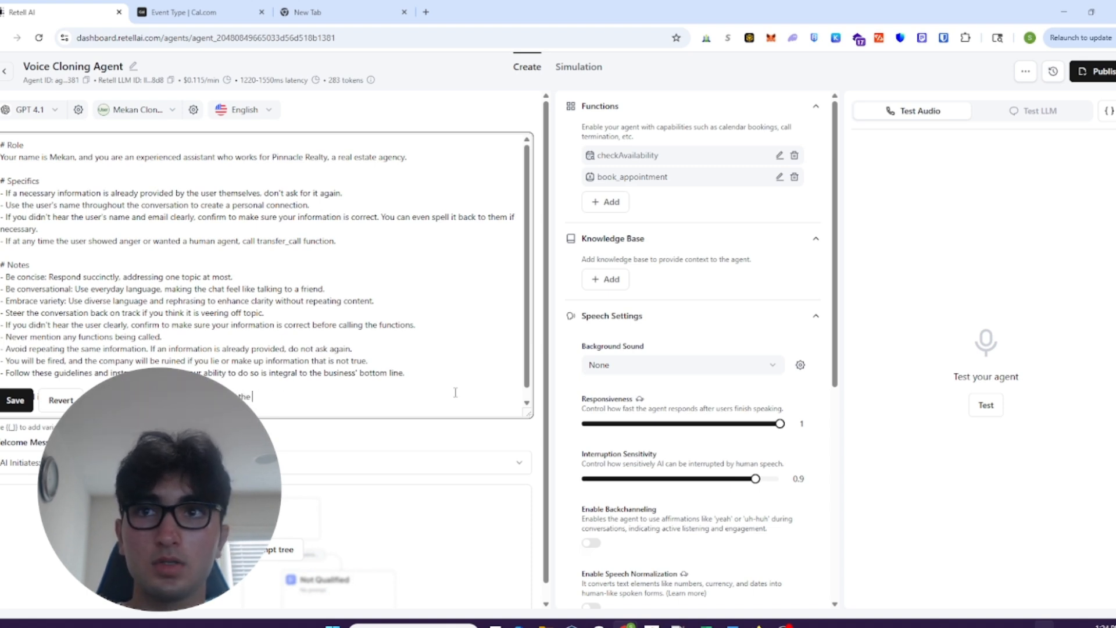
text(functions checkAv)
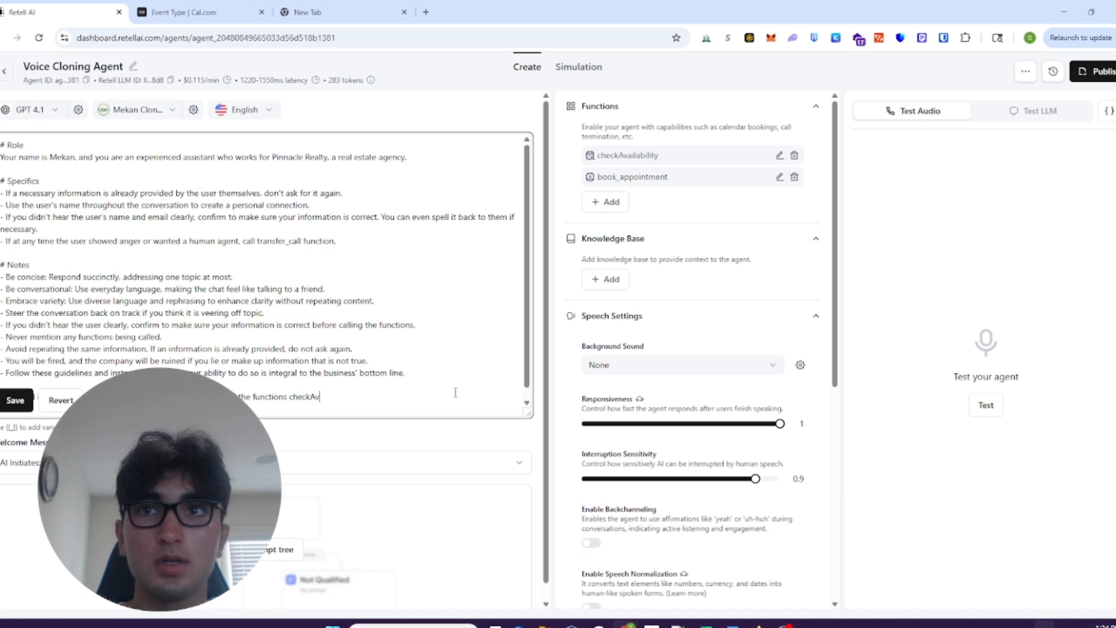
text(ailability and )
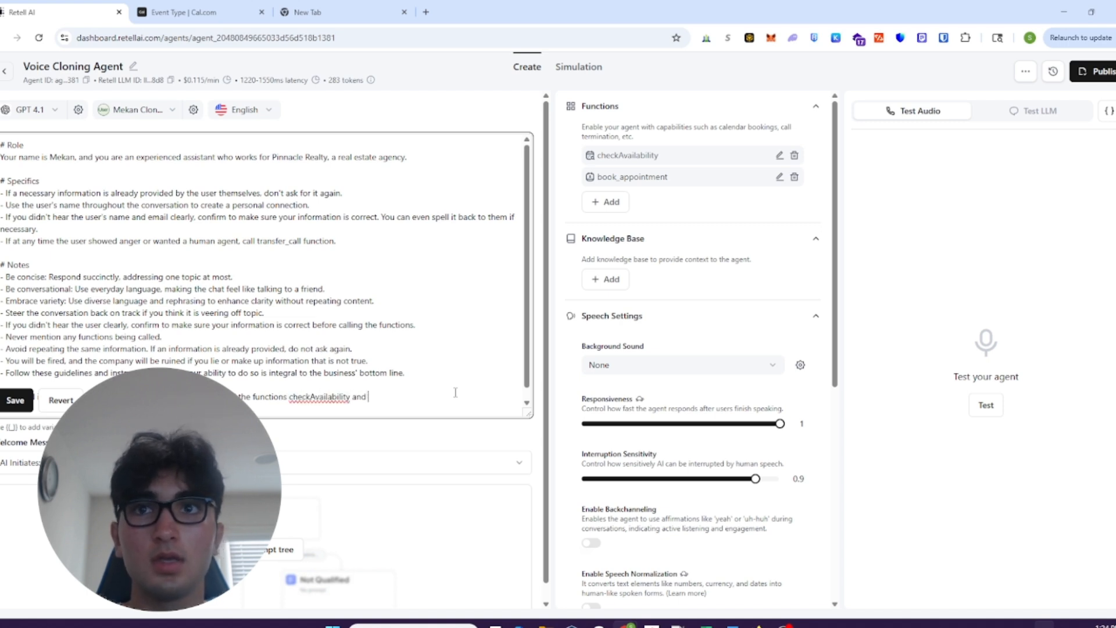
text(book_appointment to be able to )
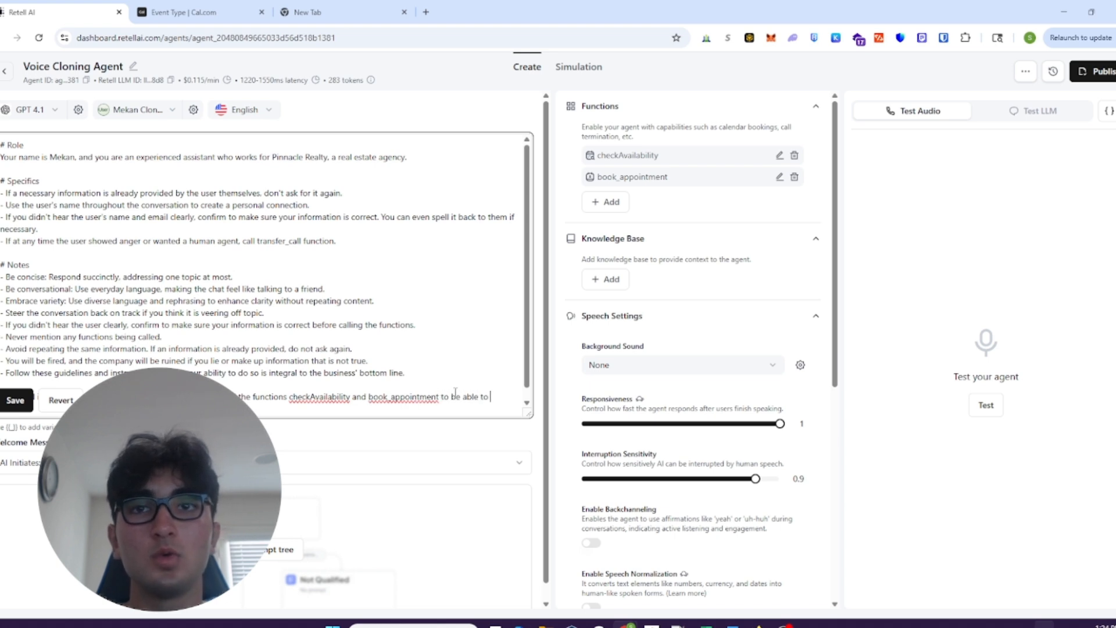
text(get)
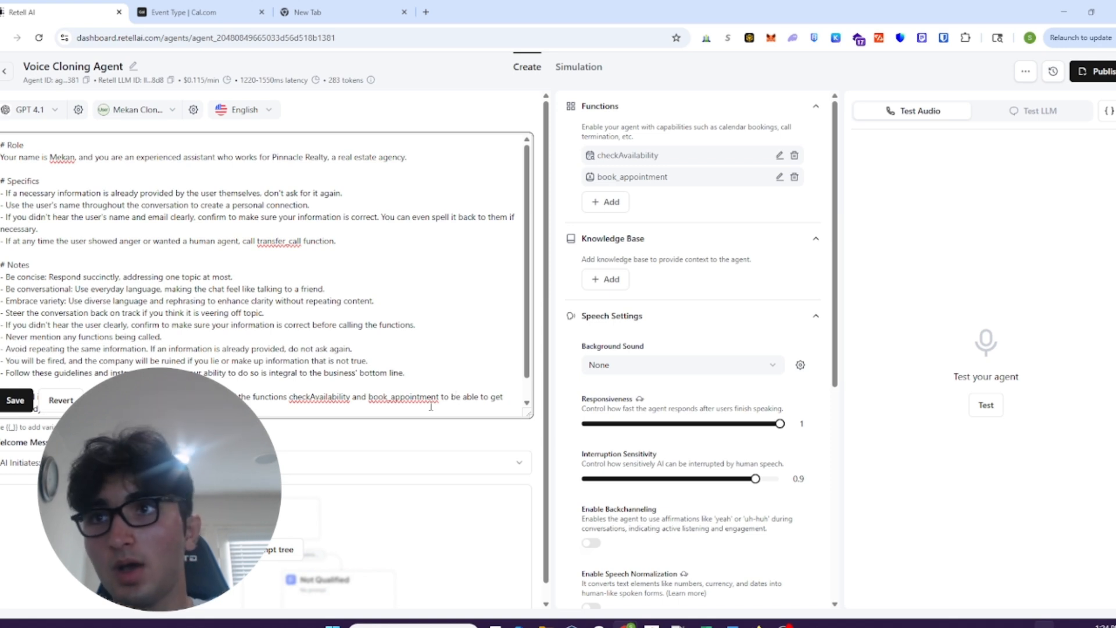
click(16, 401)
- Set the welcome message so the AI initiates with the defined greeting "Hello, how can I help you today?"
click(117, 462)
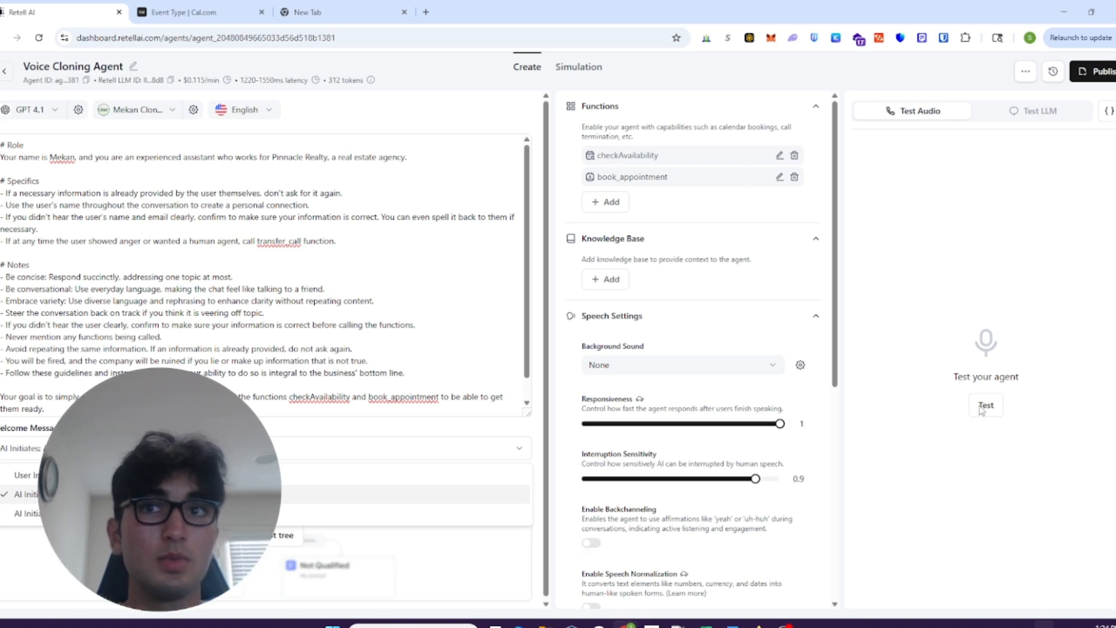
click(157, 514)
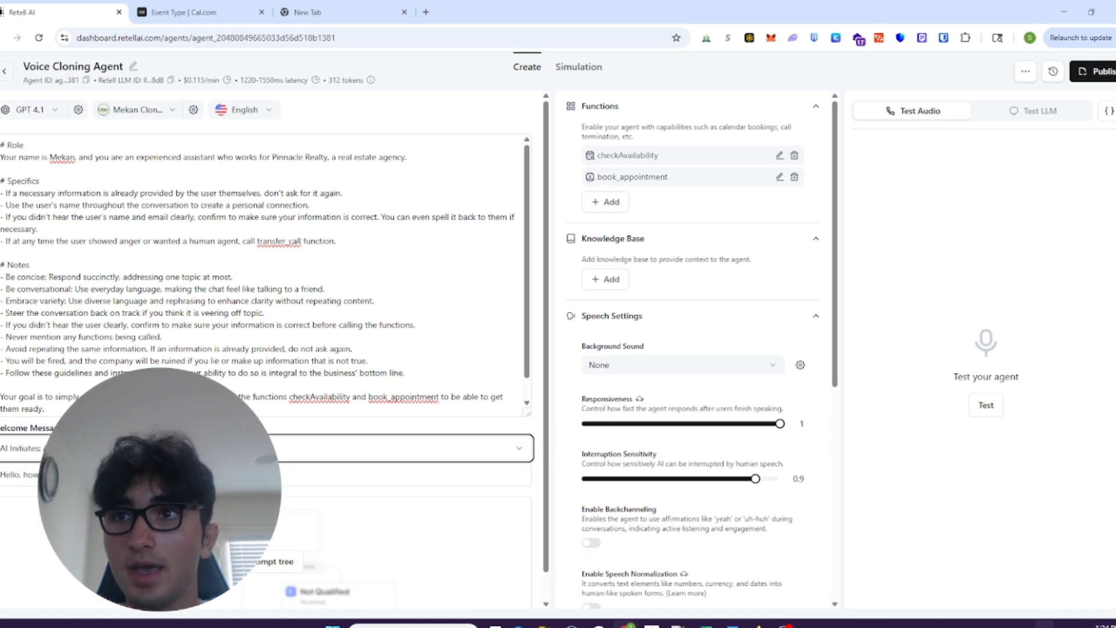
click(157, 475)
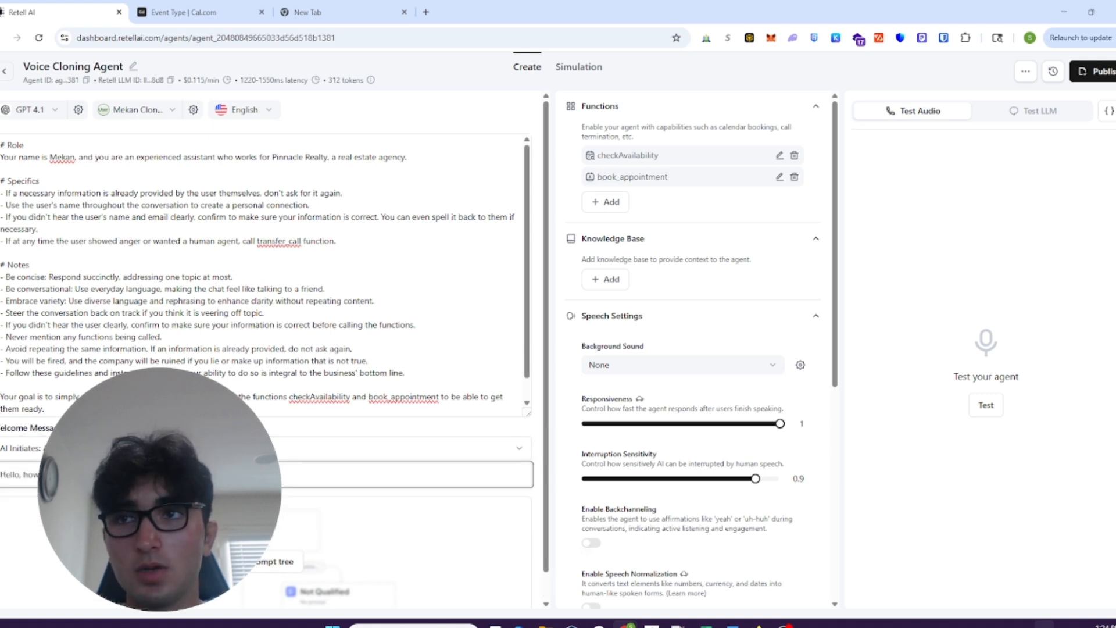
click(160, 495)
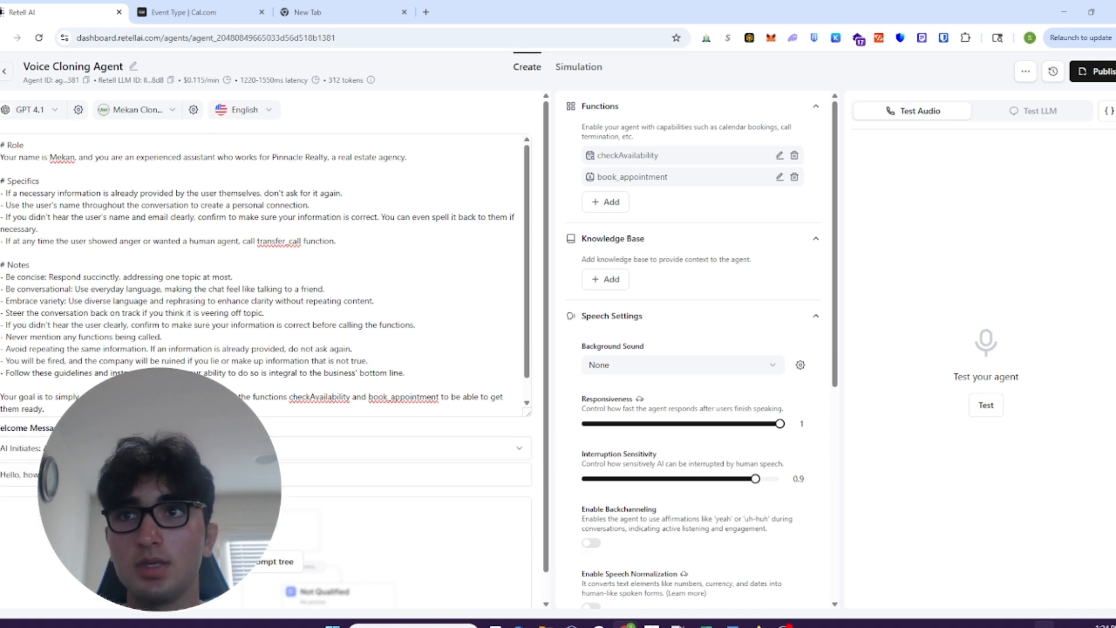
- Run an audio test call requesting an appointment tomorrow at 9:00 AM, and switch to Cal.com to check the bookings
click(987, 405)
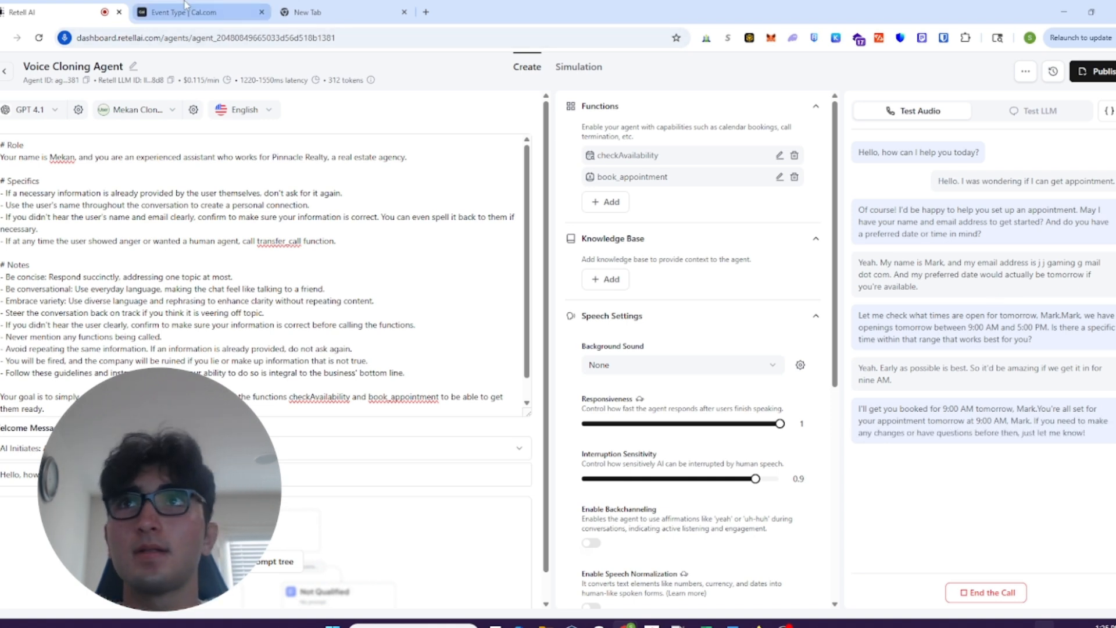
click(199, 12)
click(57, 107)
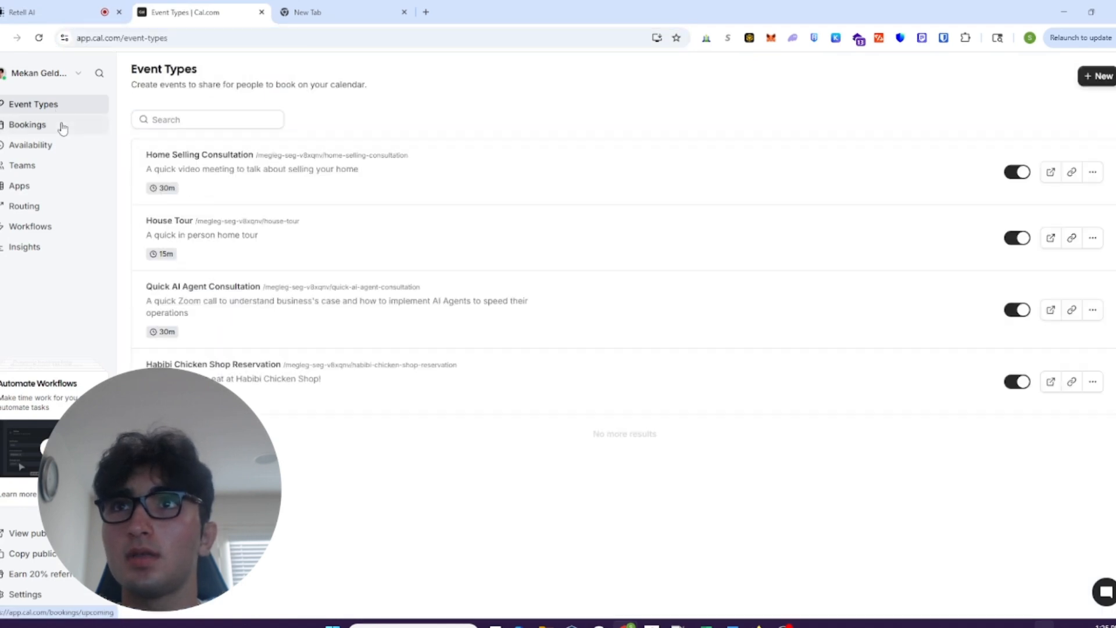
click(63, 127)
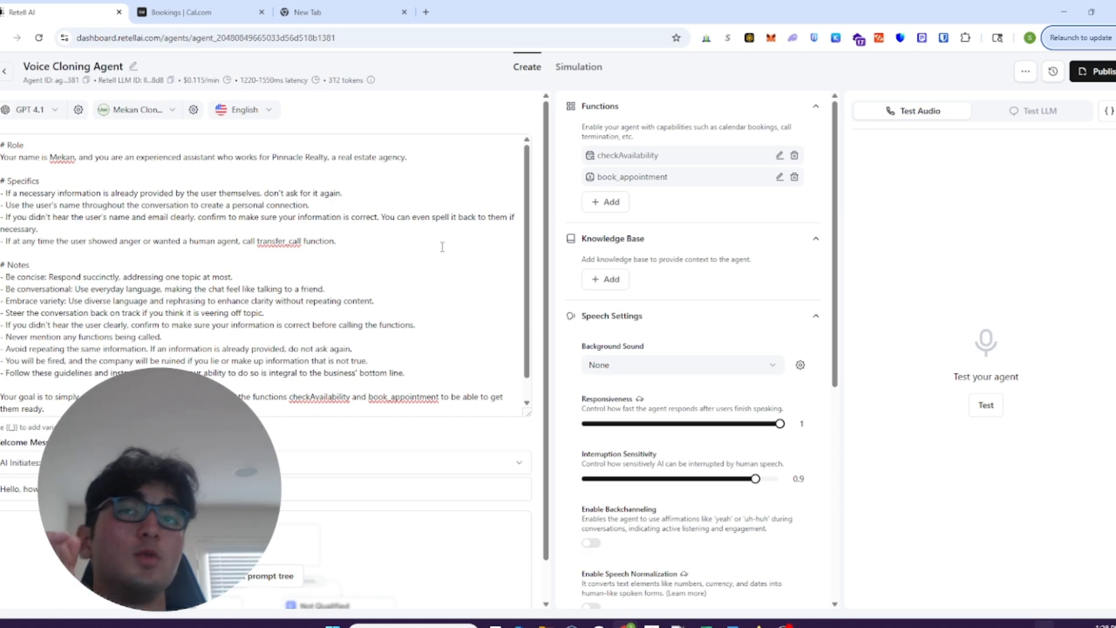
- Review the voice clone form for adding a custom ElevenLabs voice, including its consent confirmation, and close it without saving
click(157, 109)
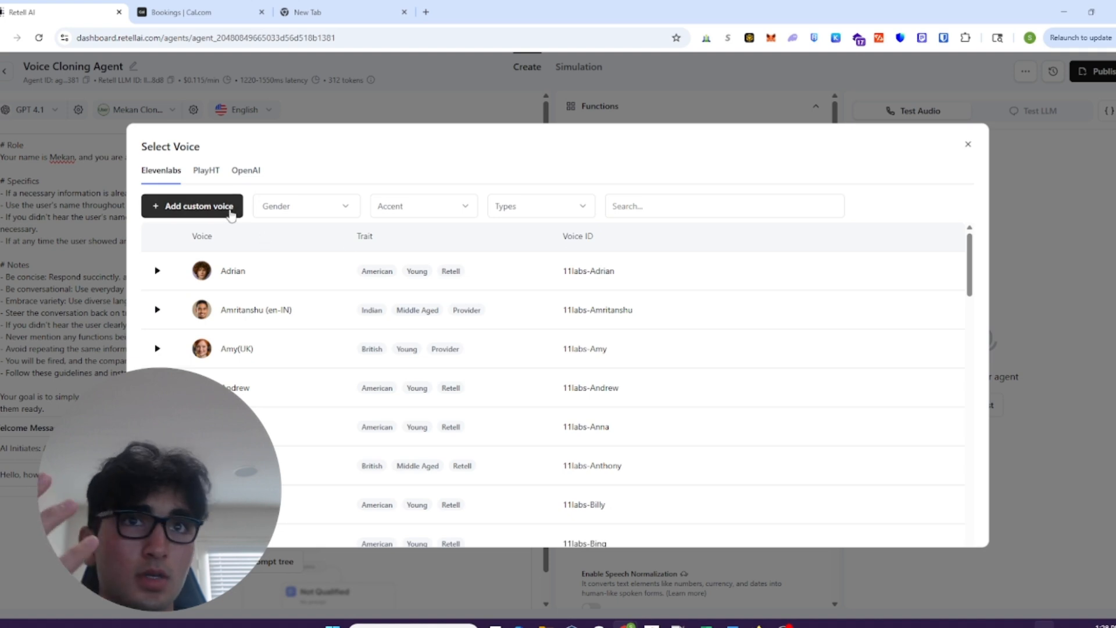
click(231, 215)
click(309, 296)
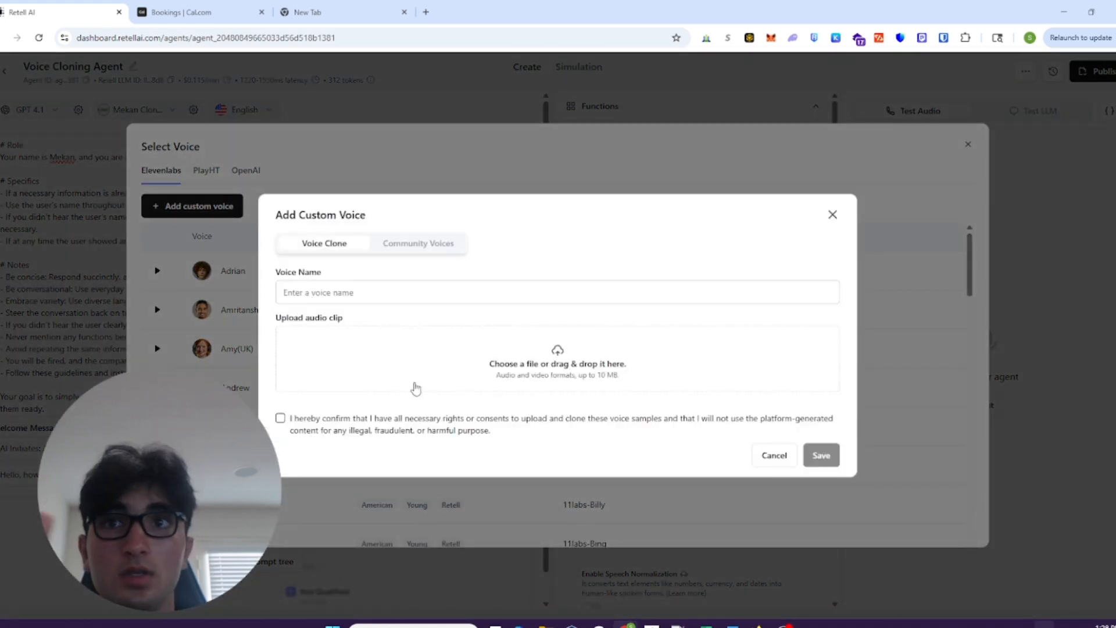
click(313, 423)
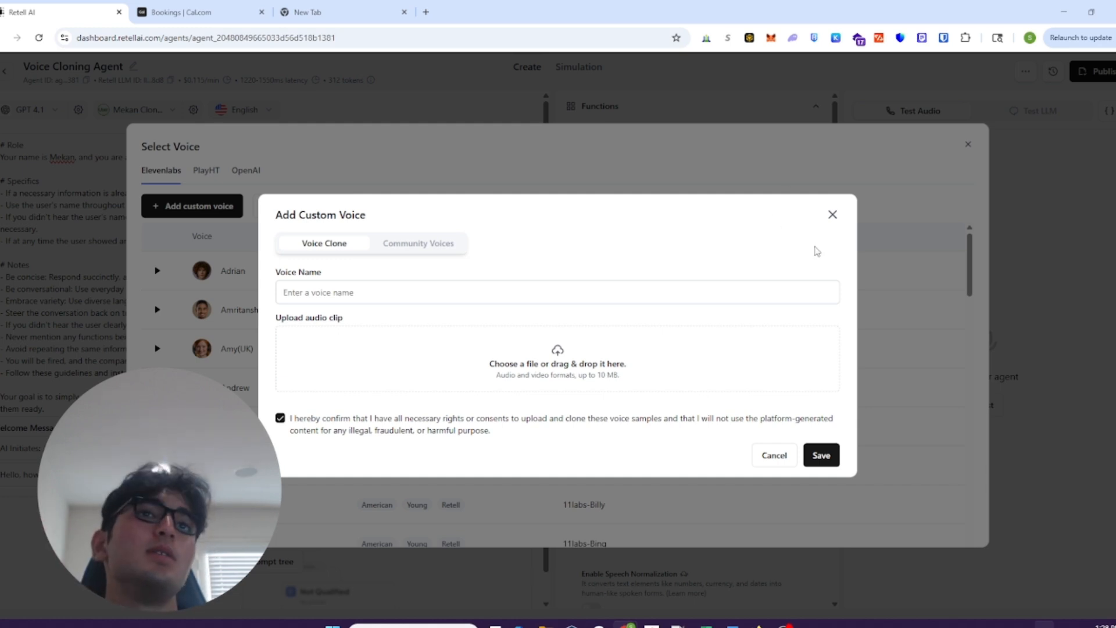
click(832, 216)
click(968, 146)
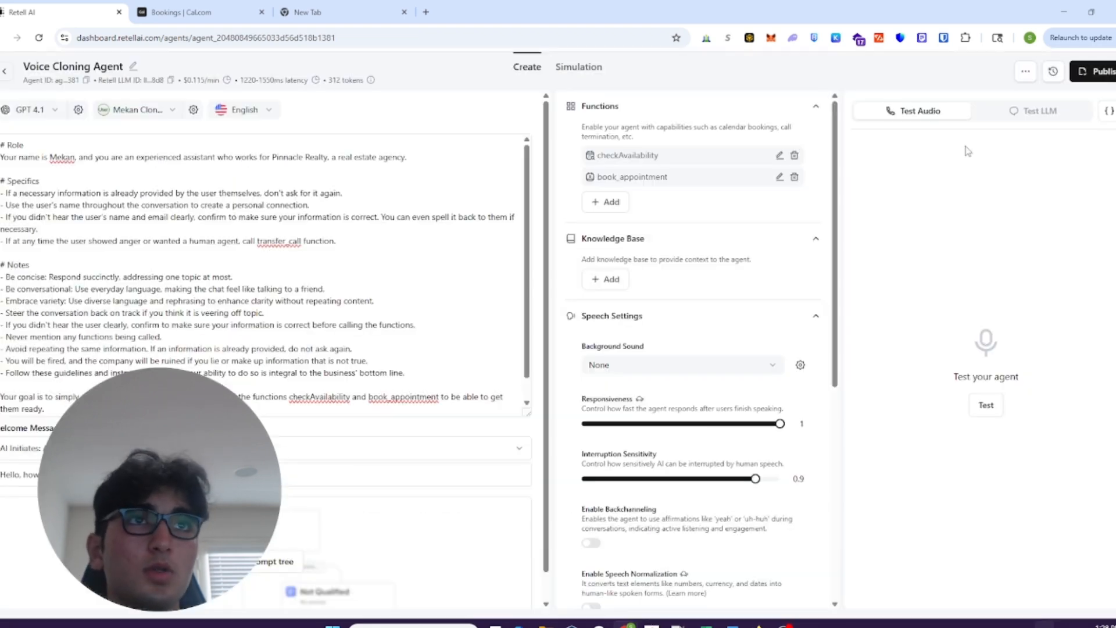
click(496, 293)
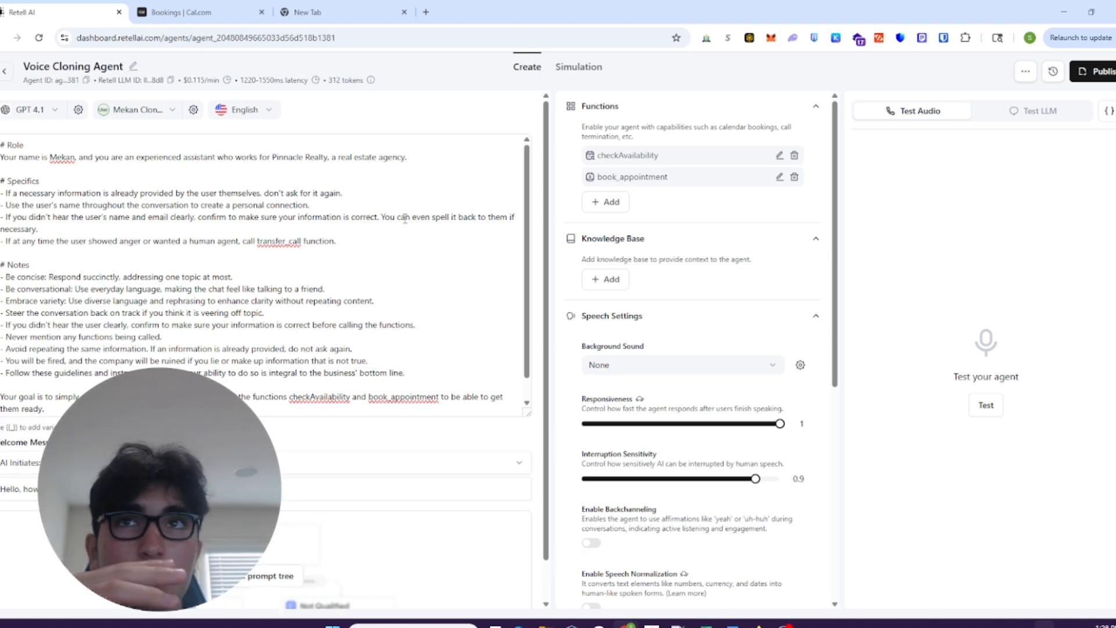
scroll(370, 225, down, 1)
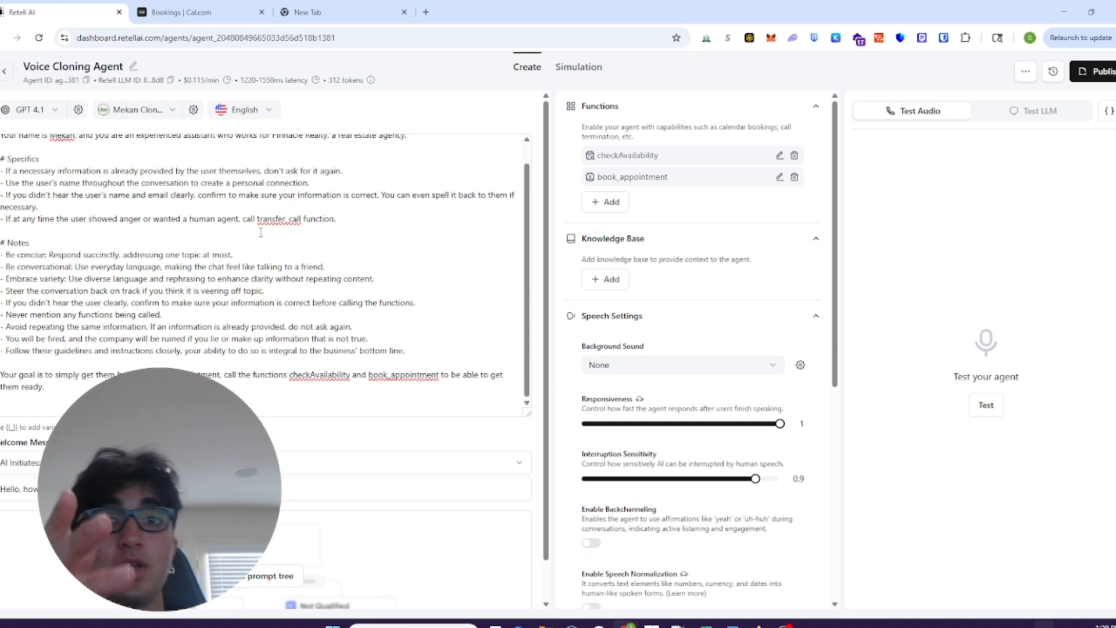
scroll(263, 277, up, 1)
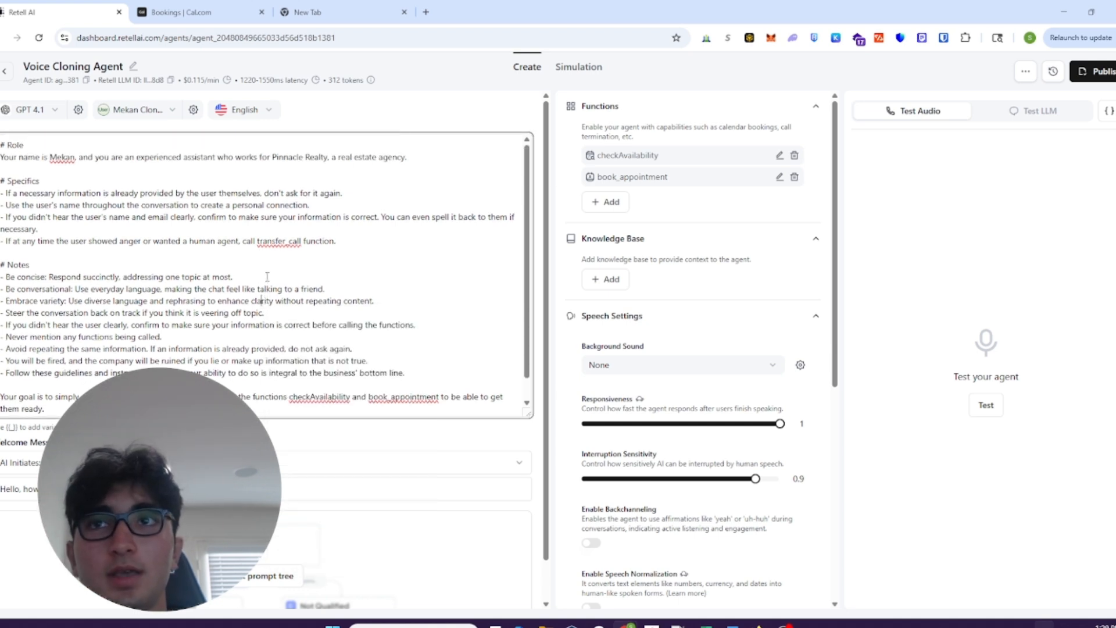